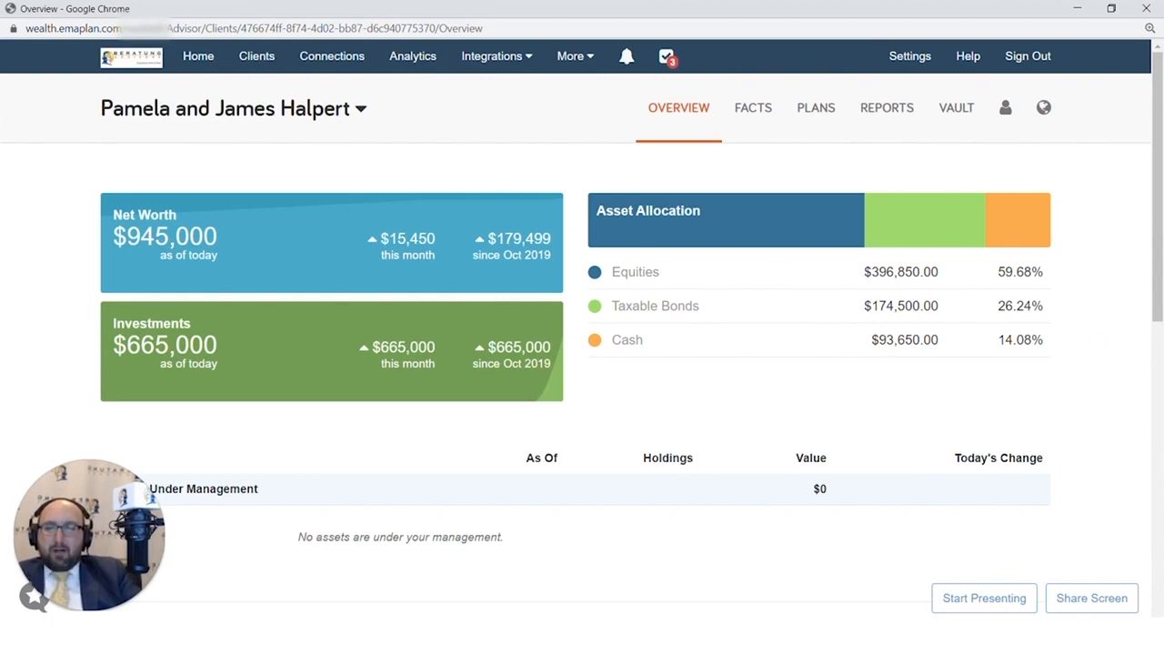
# - Open the client's Decision Center from the plans overview
pyautogui.click(823, 111)
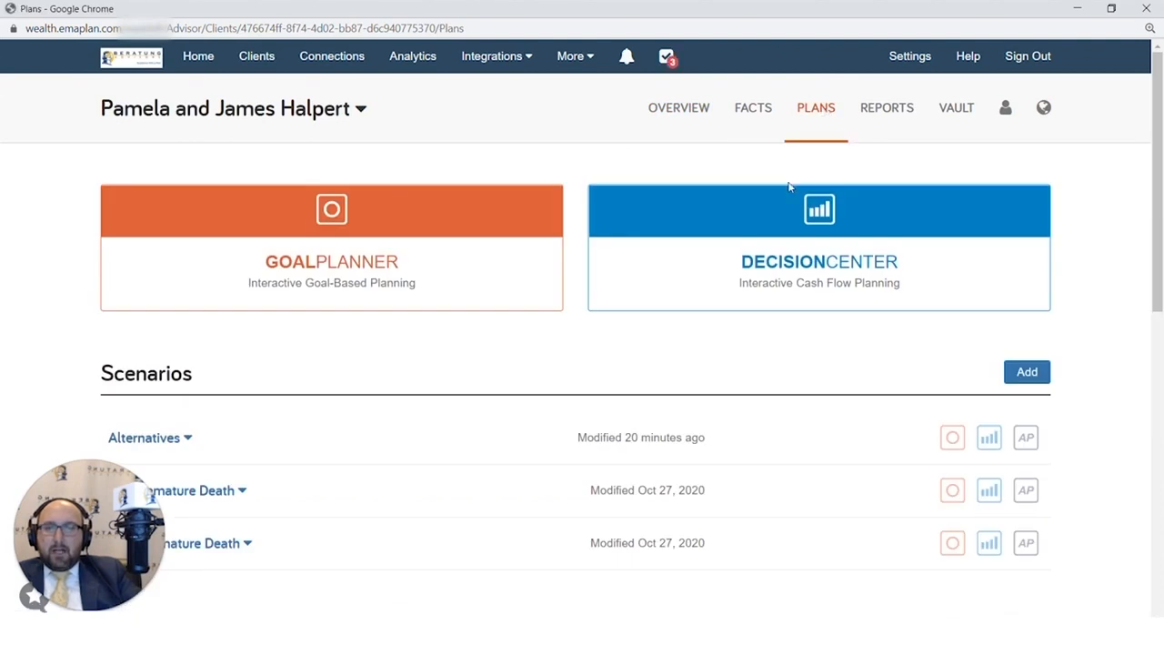
pyautogui.click(683, 234)
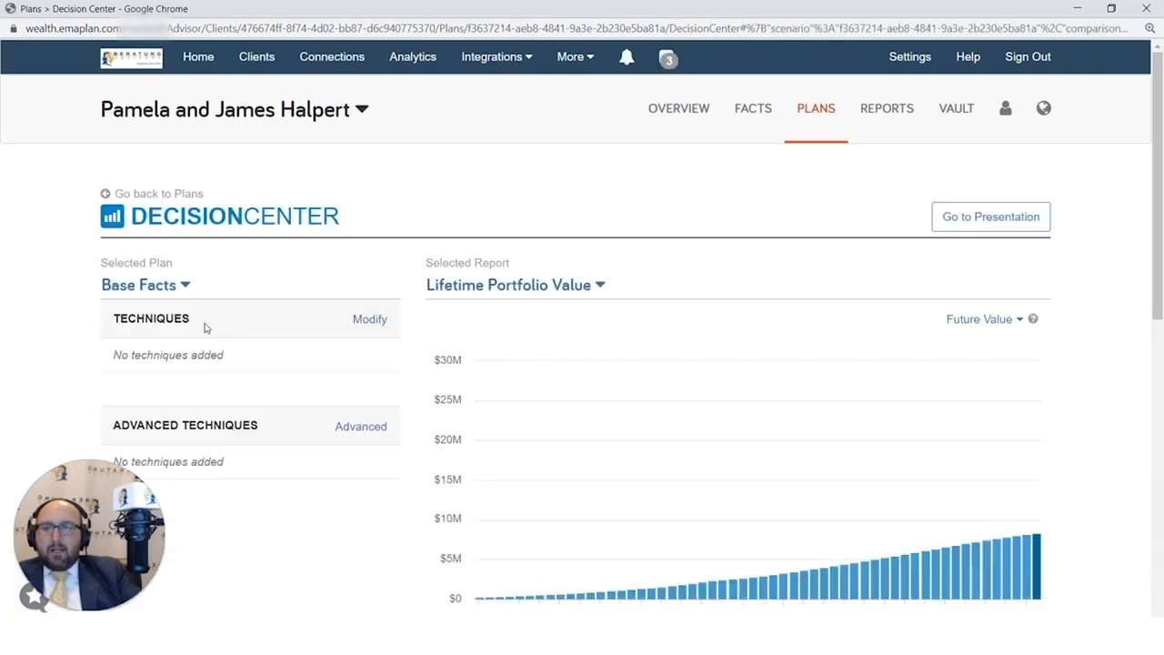
pyautogui.scroll(-1, 200, 441)
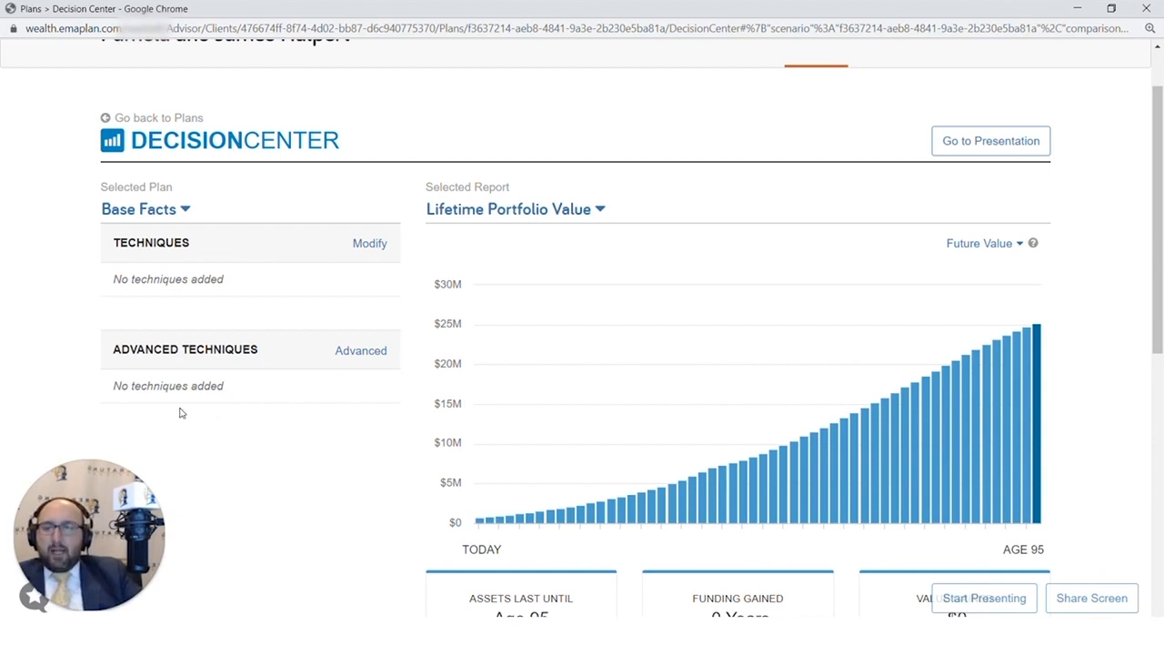
# - Switch the selected plan to Alternatives and review its advanced techniques and effect on the lifetime portfolio value
pyautogui.click(153, 218)
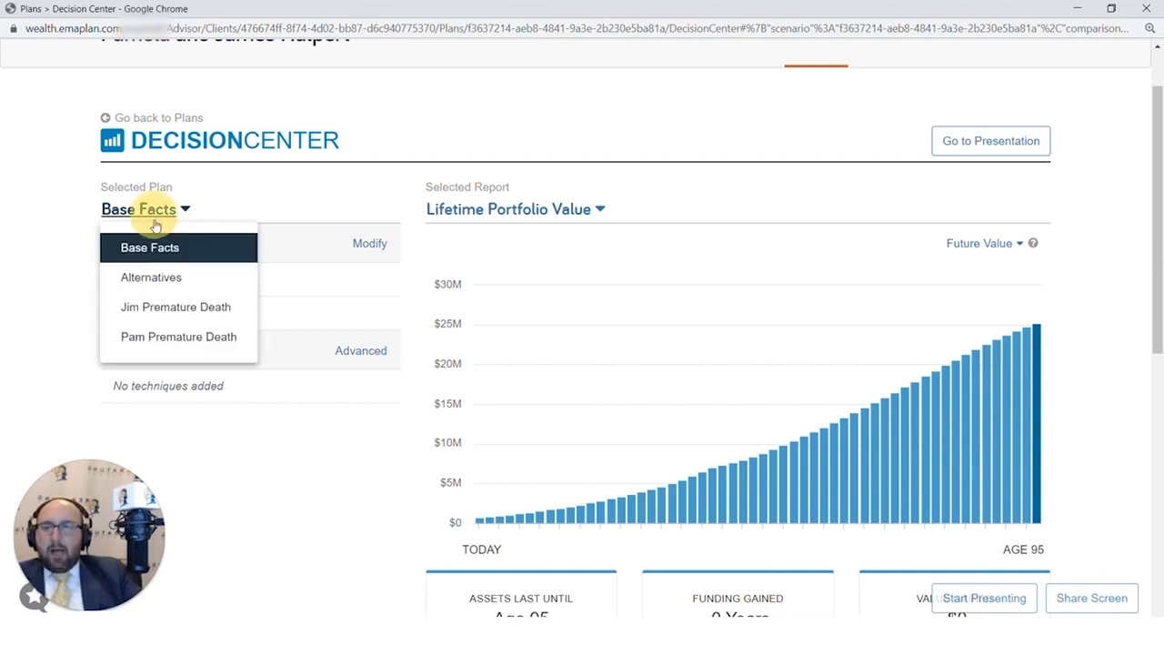
pyautogui.click(153, 278)
pyautogui.scroll(-2, 236, 421)
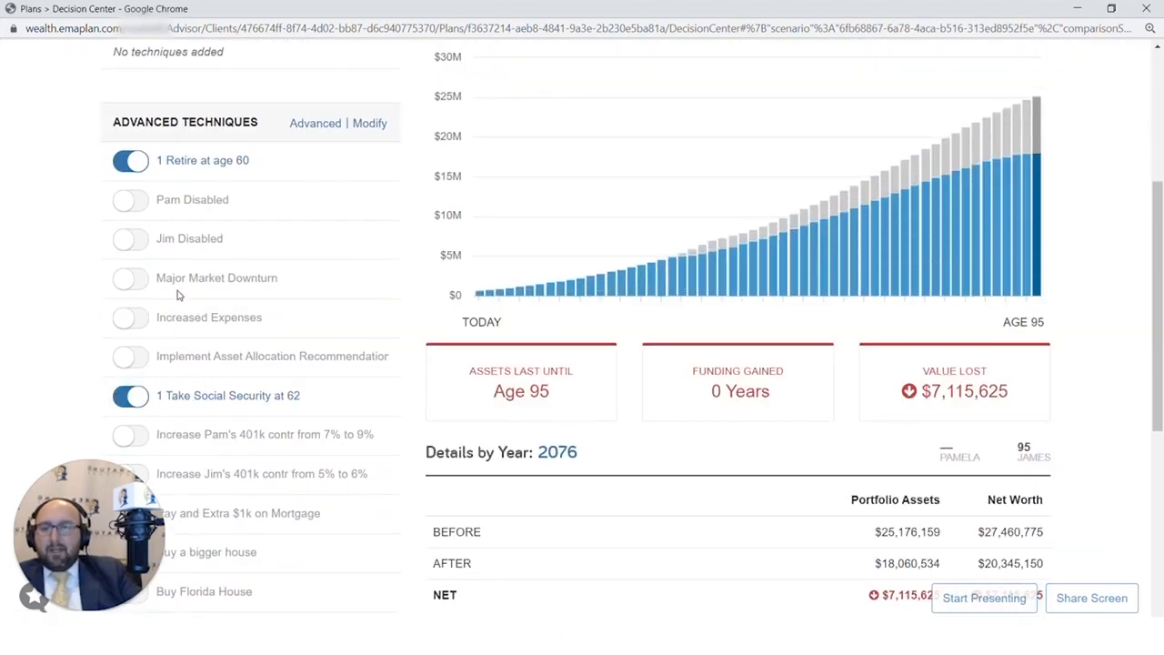
pyautogui.scroll(4, 177, 294)
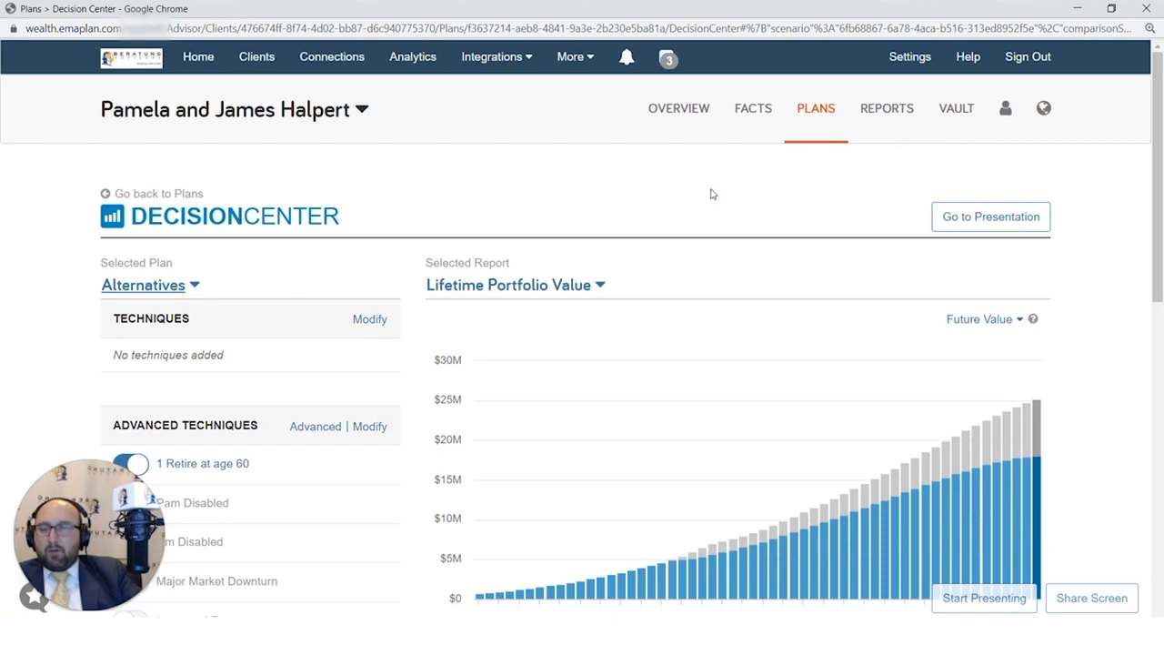
# - Return to the Base Facts plan and add a Social Security technique to it
pyautogui.scroll(-1, 710, 194)
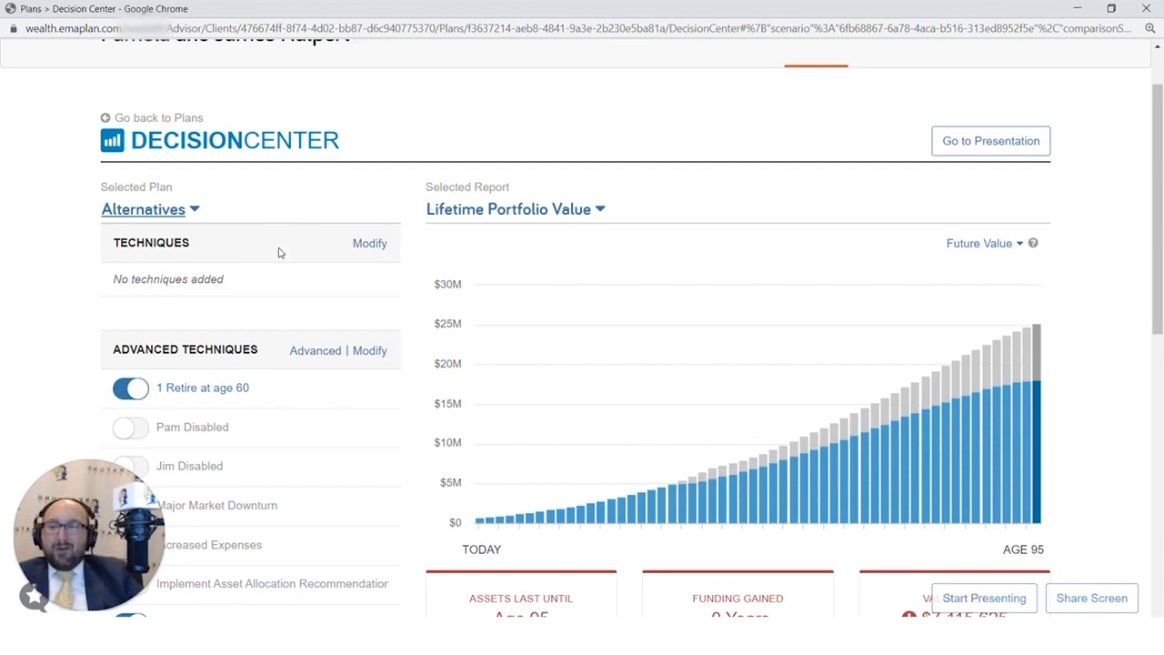
pyautogui.scroll(-1, 188, 380)
pyautogui.click(168, 150)
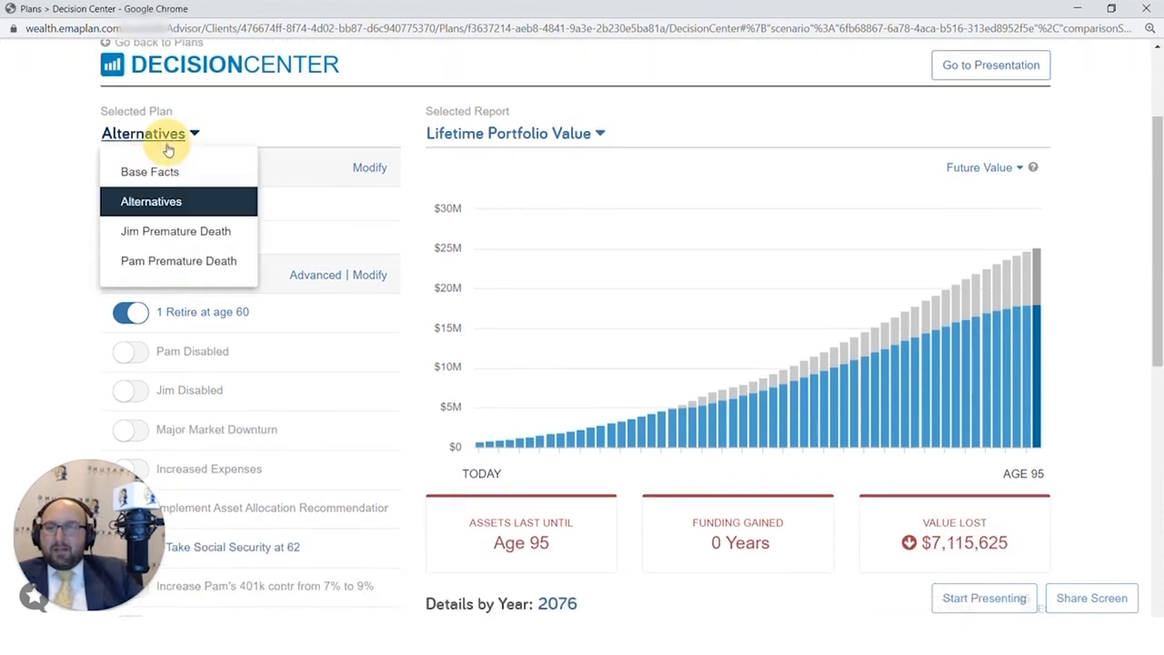
pyautogui.click(159, 172)
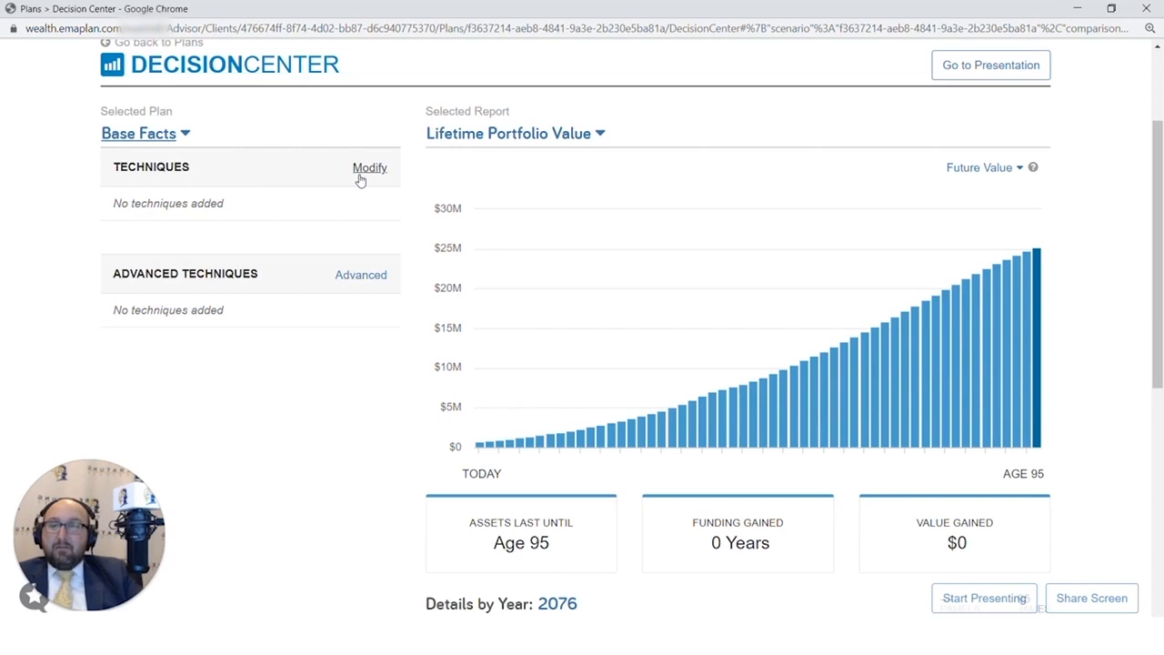
pyautogui.click(360, 171)
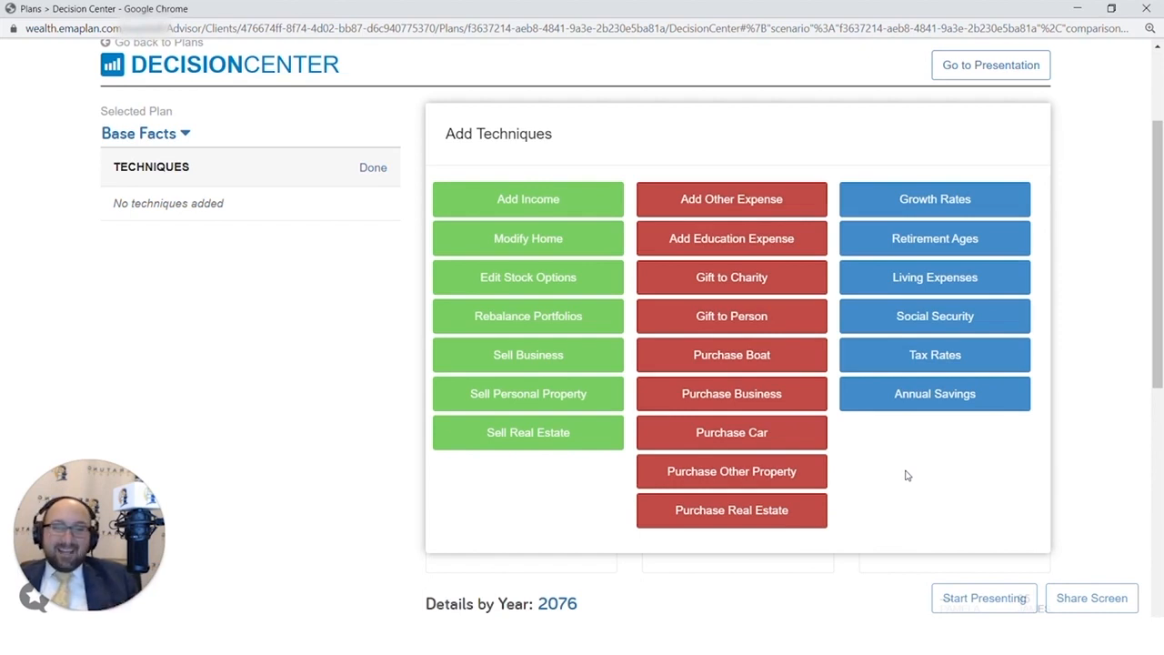
pyautogui.click(909, 315)
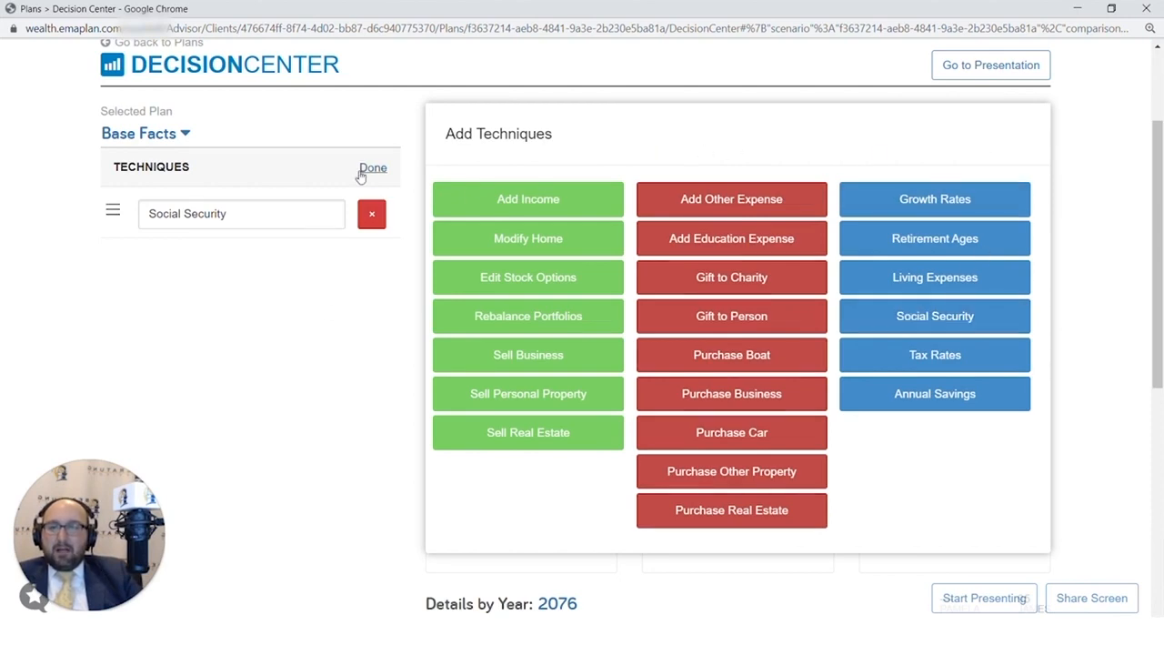
pyautogui.click(371, 169)
# - Review the benefit settings of the new Social Security technique and return to the technique list
pyautogui.click(171, 211)
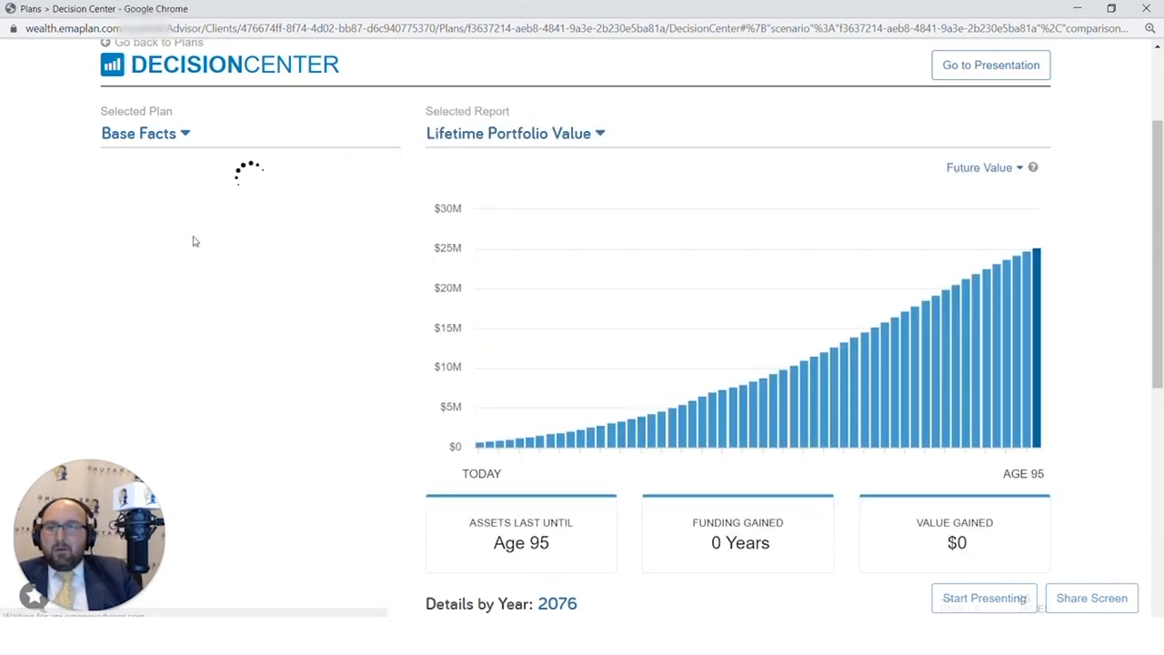
pyautogui.scroll(-5, 351, 312)
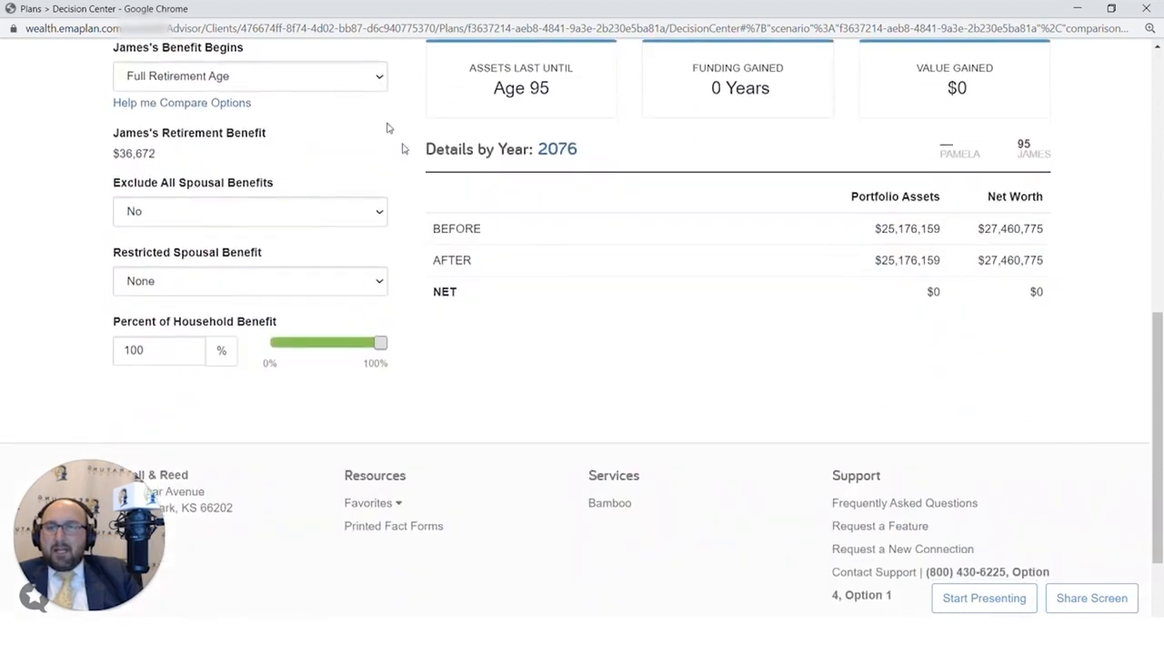
pyautogui.scroll(8, 248, 300)
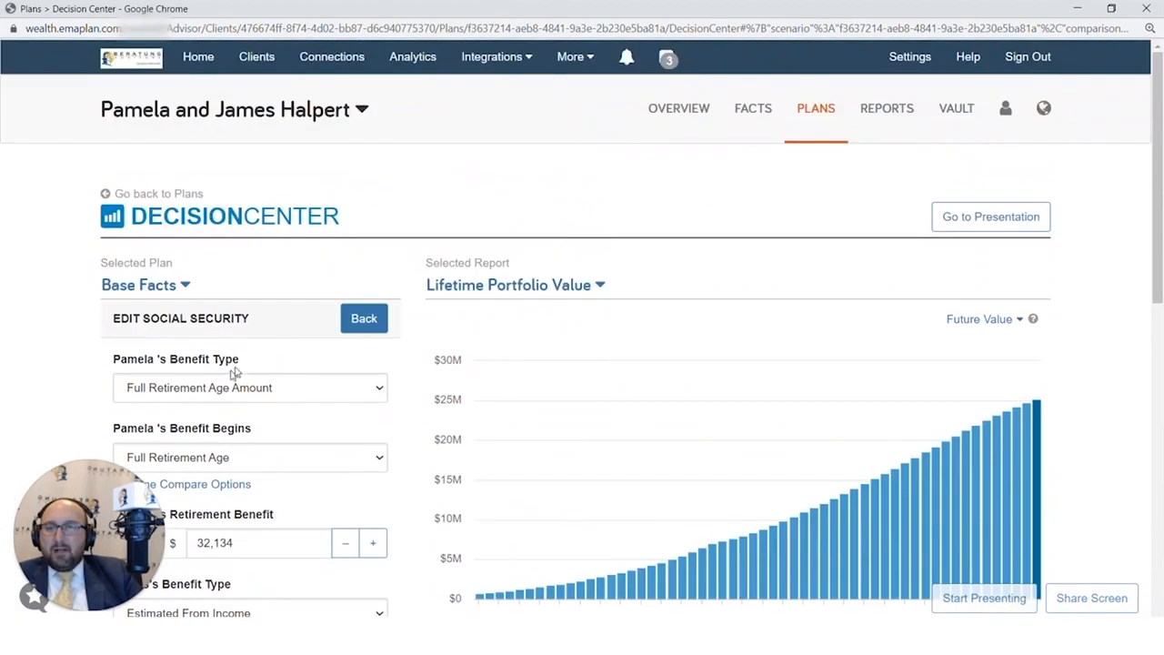
pyautogui.scroll(-2, 245, 350)
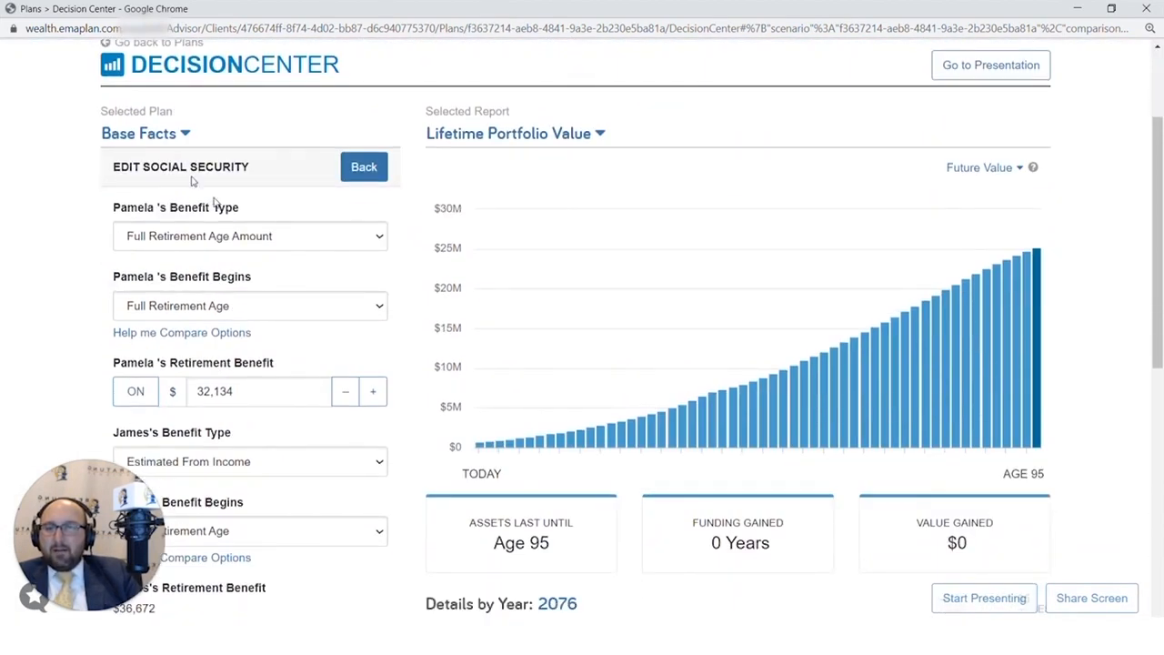
pyautogui.click(365, 170)
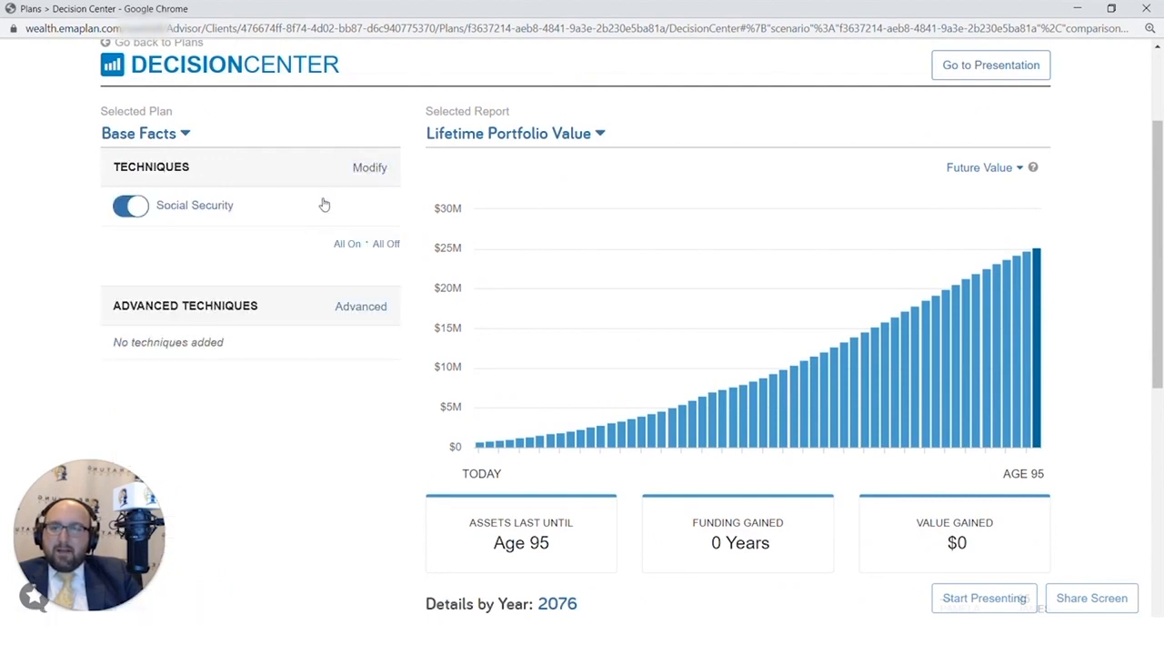
# - Add a second Social Security technique to the Base Facts plan
pyautogui.click(368, 168)
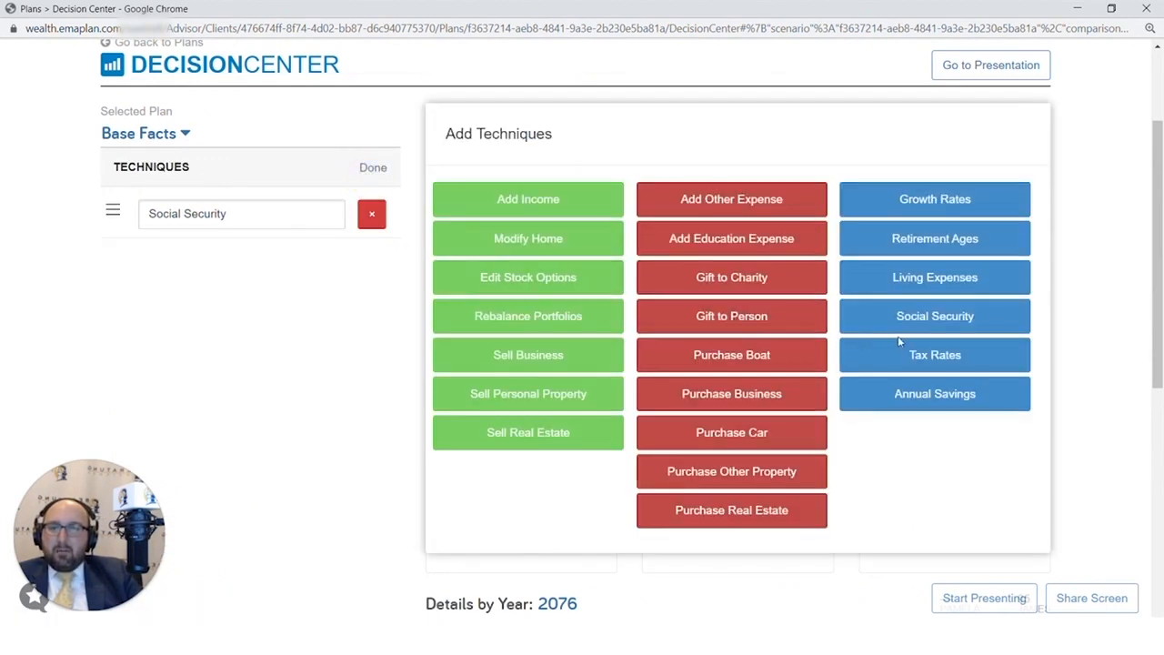
pyautogui.click(910, 323)
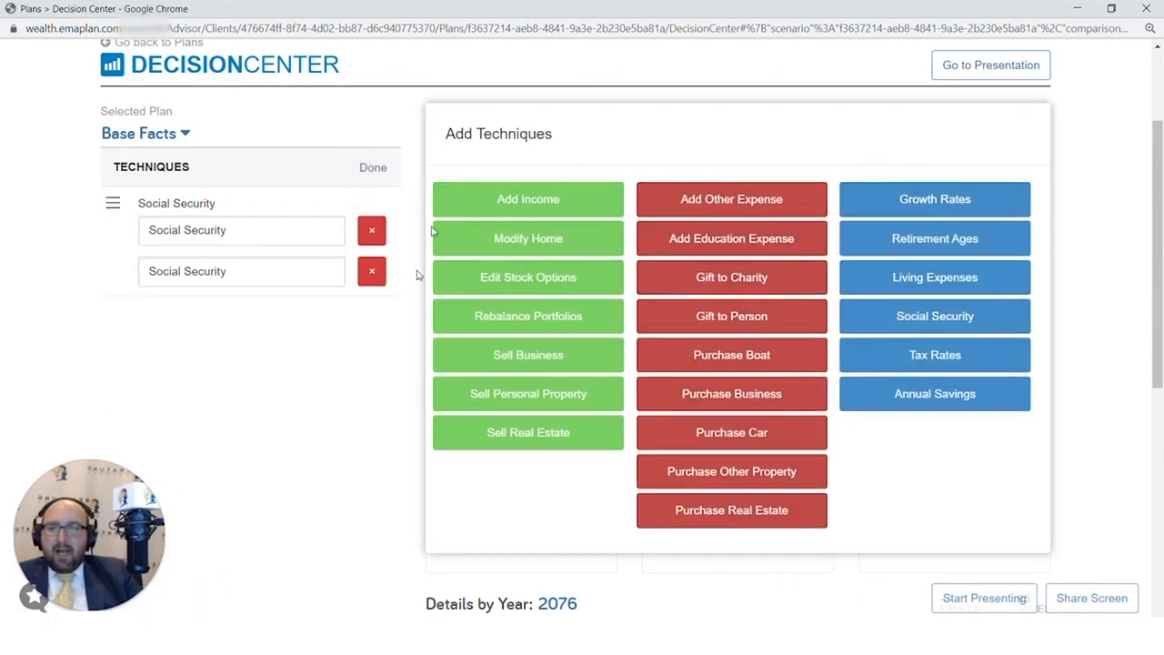
pyautogui.click(373, 168)
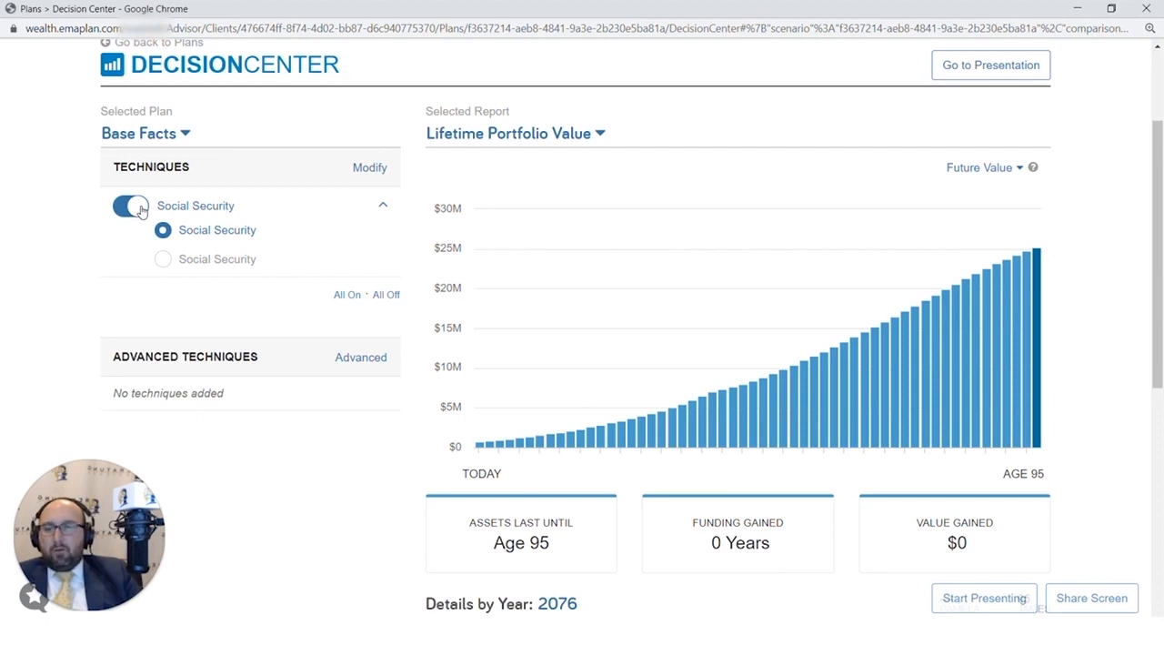
# - Examine both spouses' benefit type and start options in the first of the two Social Security techniques
pyautogui.click(191, 230)
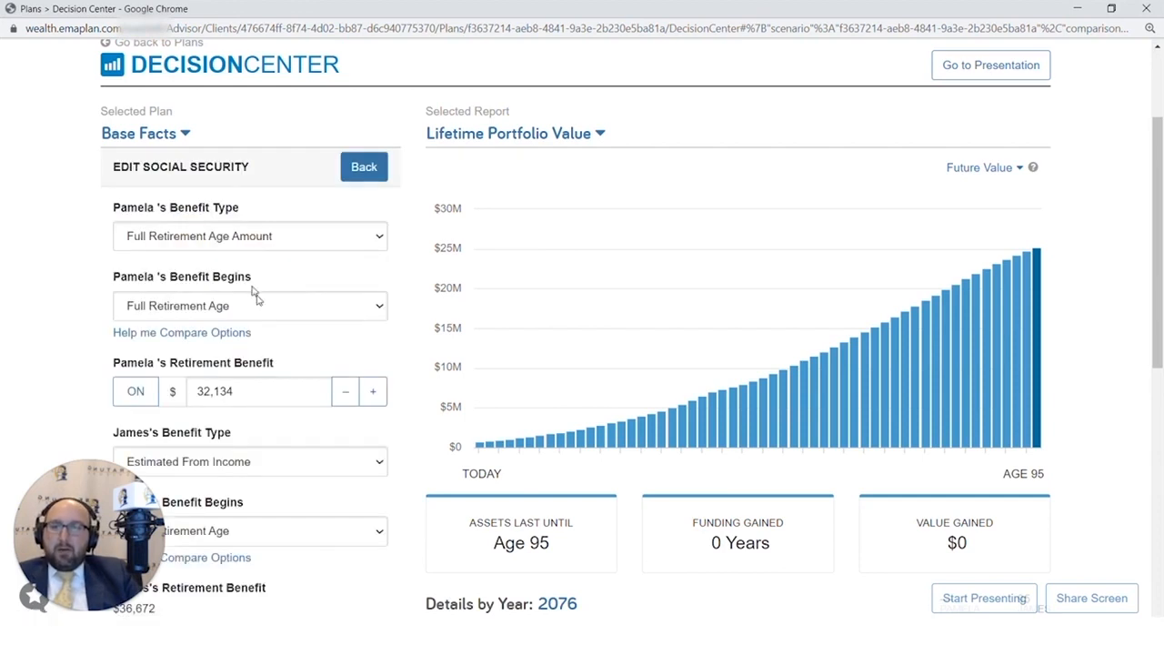
pyautogui.scroll(-5, 182, 382)
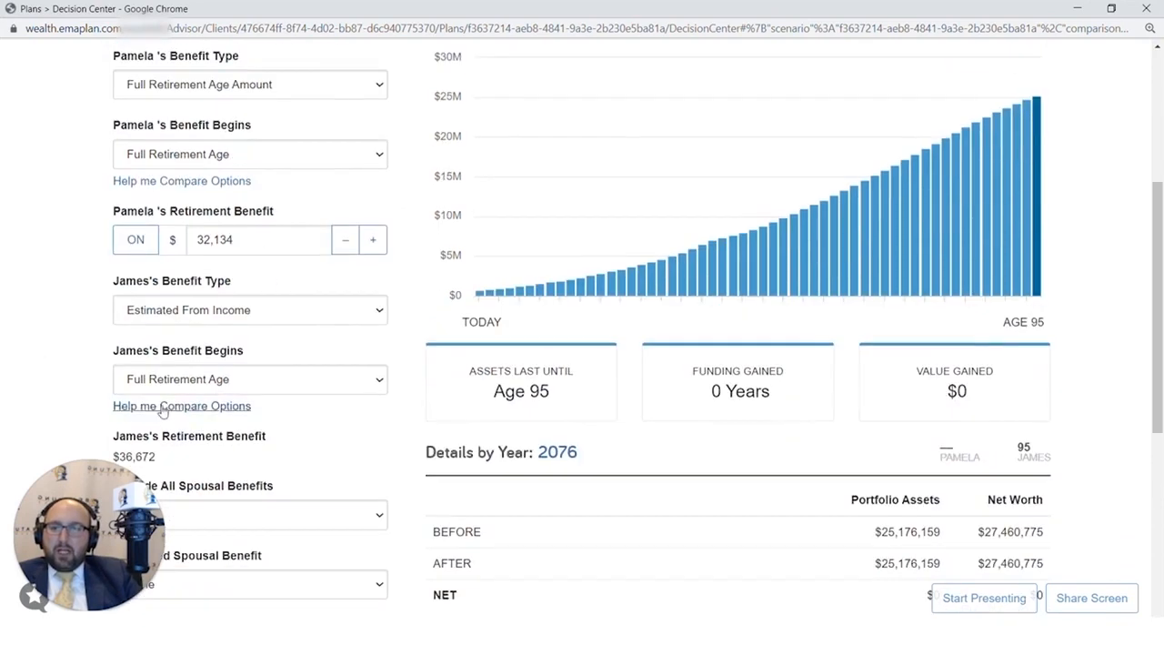
pyautogui.scroll(6, 167, 237)
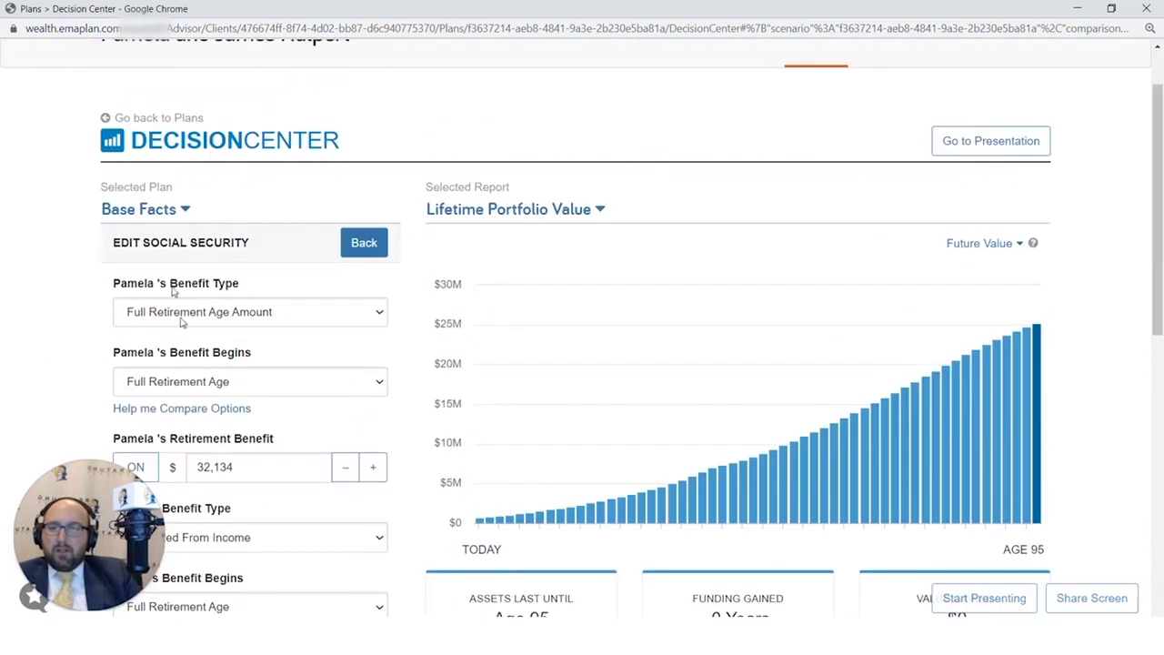
pyautogui.click(364, 241)
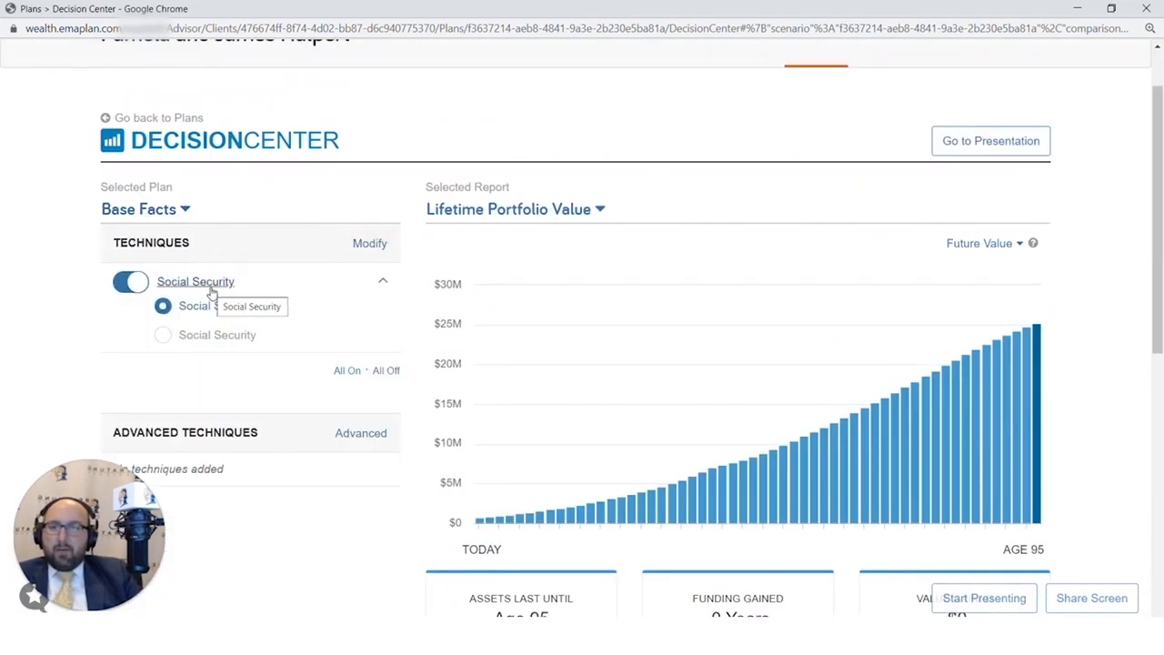
# - Rename the first Social Security technique to "Social Security at 62" and finish modifying the techniques
pyautogui.click(366, 243)
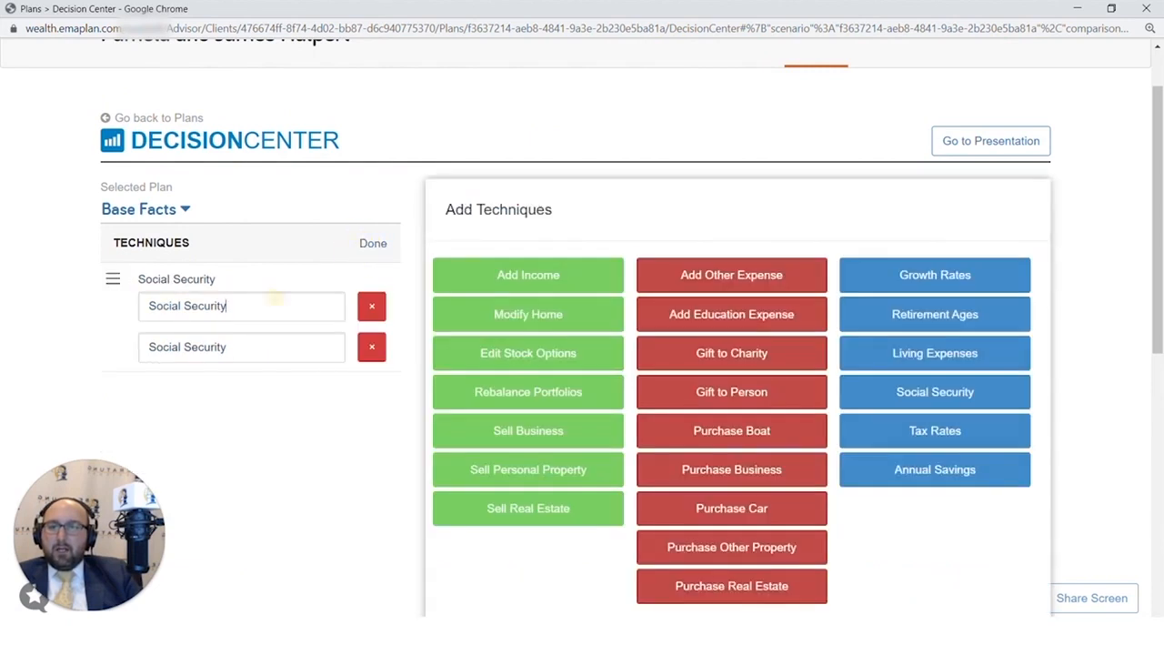
pyautogui.click(278, 306)
pyautogui.write('a')
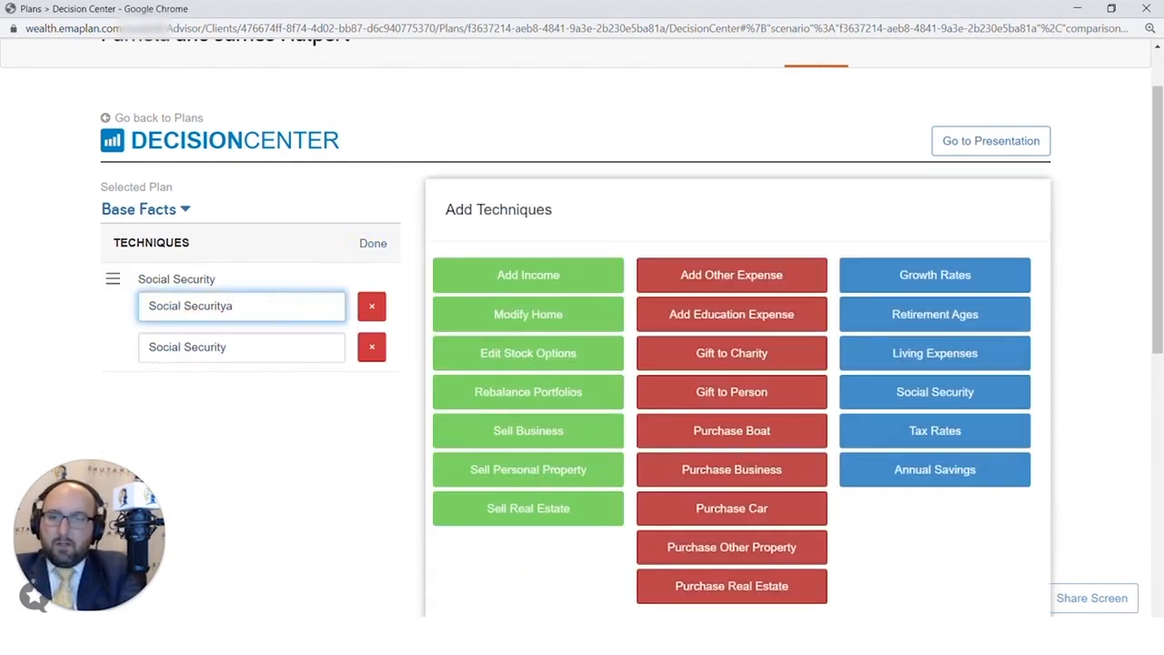
pyautogui.write('t 62')
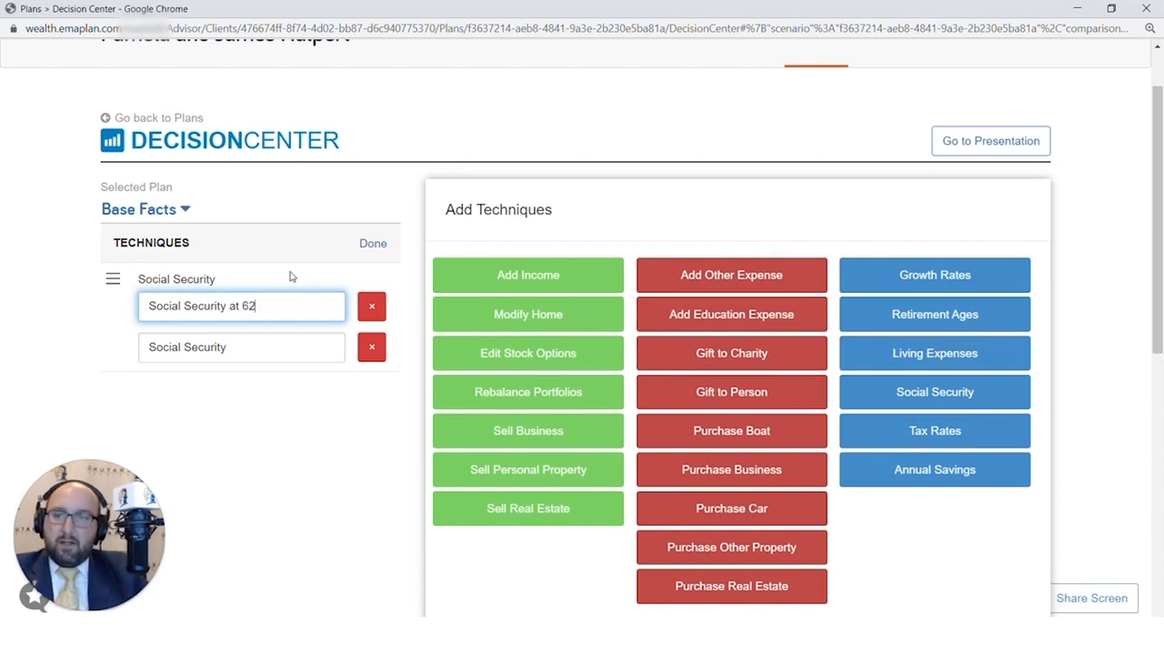
pyautogui.click(368, 244)
# - Switch off the Social Security technique group in the Base Facts plan
pyautogui.scroll(-3, 345, 269)
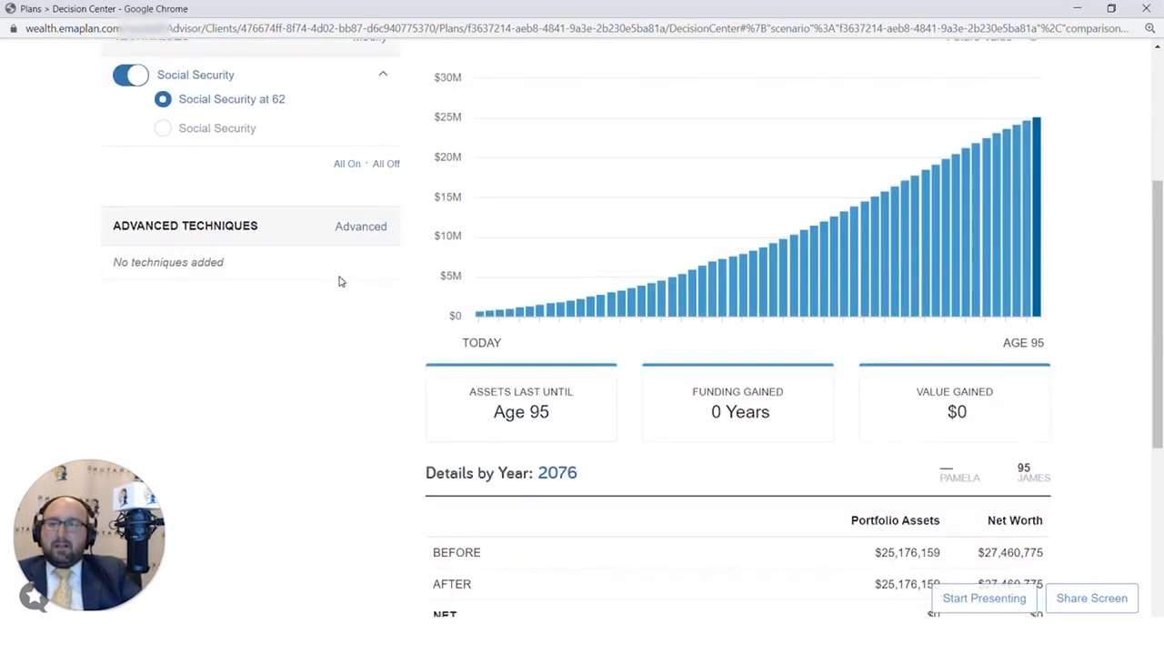
pyautogui.scroll(1, 171, 238)
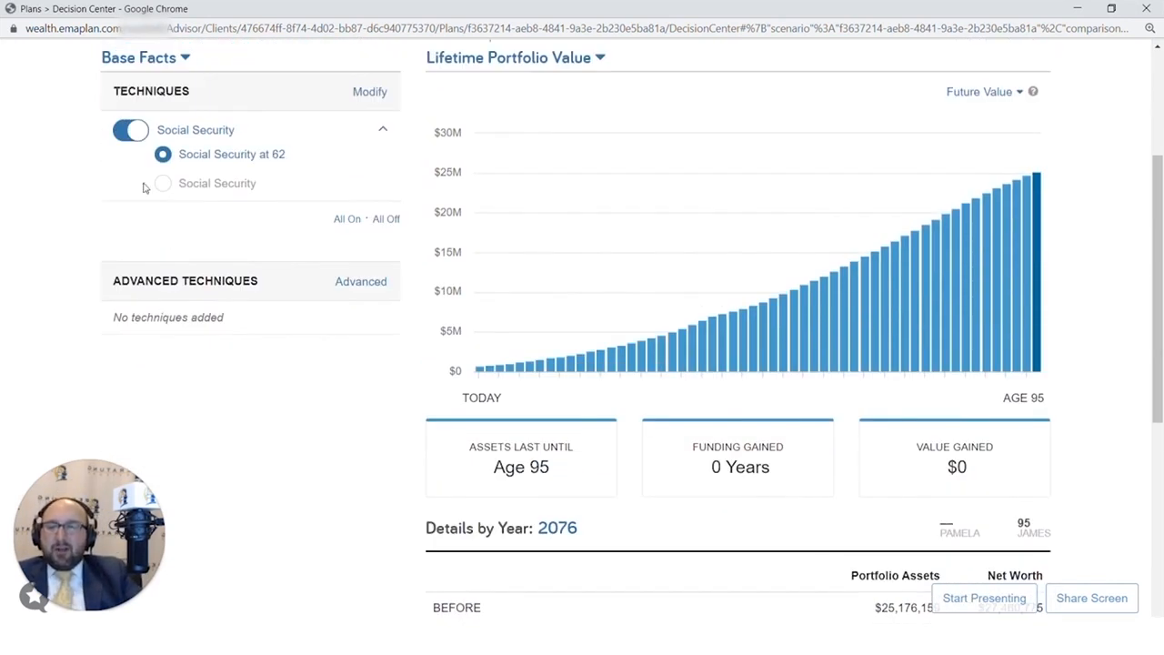
pyautogui.click(131, 132)
pyautogui.scroll(3, 473, 128)
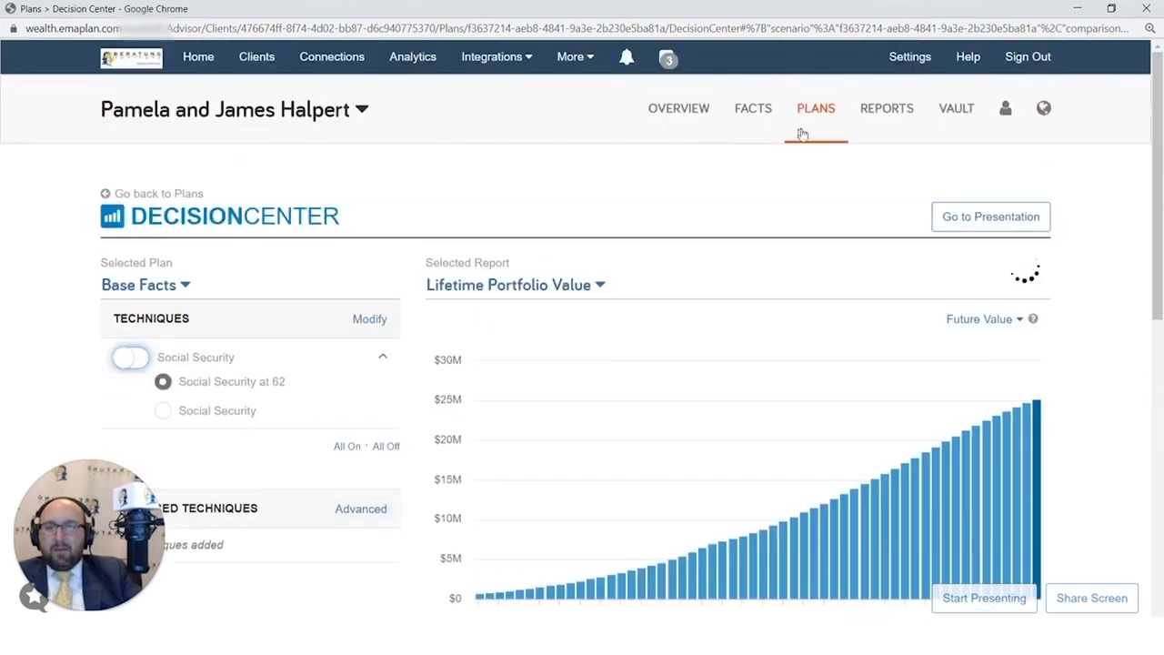
# - Go back to the plans overview and open the Alternatives scenario in Advanced Planning
pyautogui.click(816, 113)
pyautogui.scroll(-2, 791, 273)
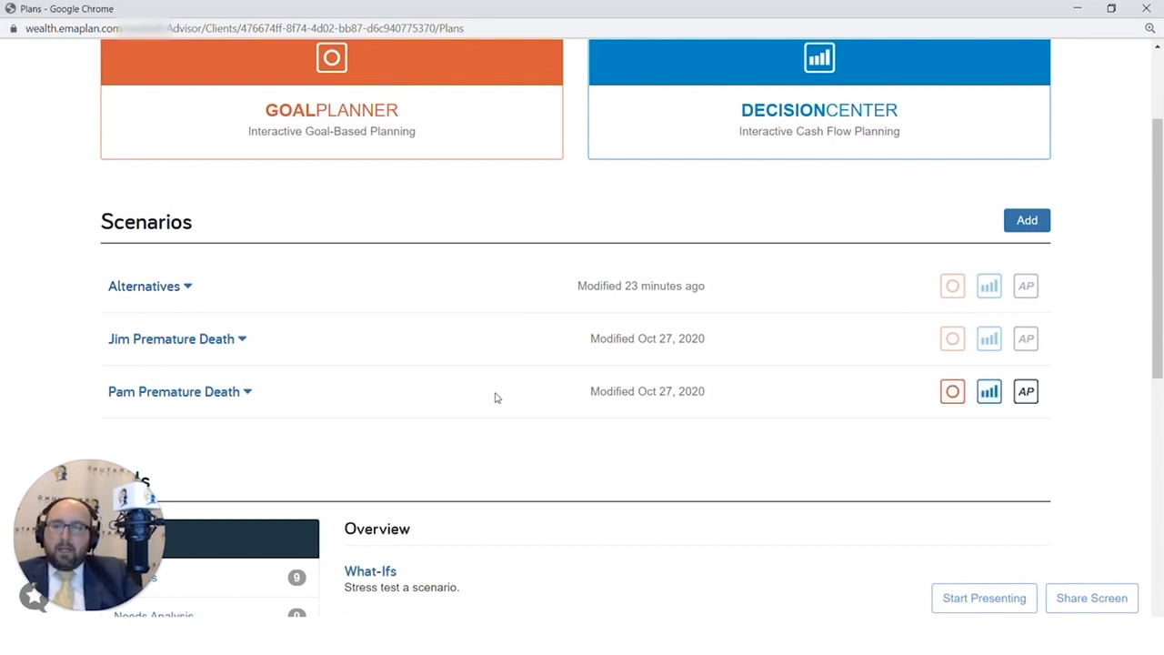
pyautogui.click(1026, 293)
pyautogui.scroll(-3, 1027, 299)
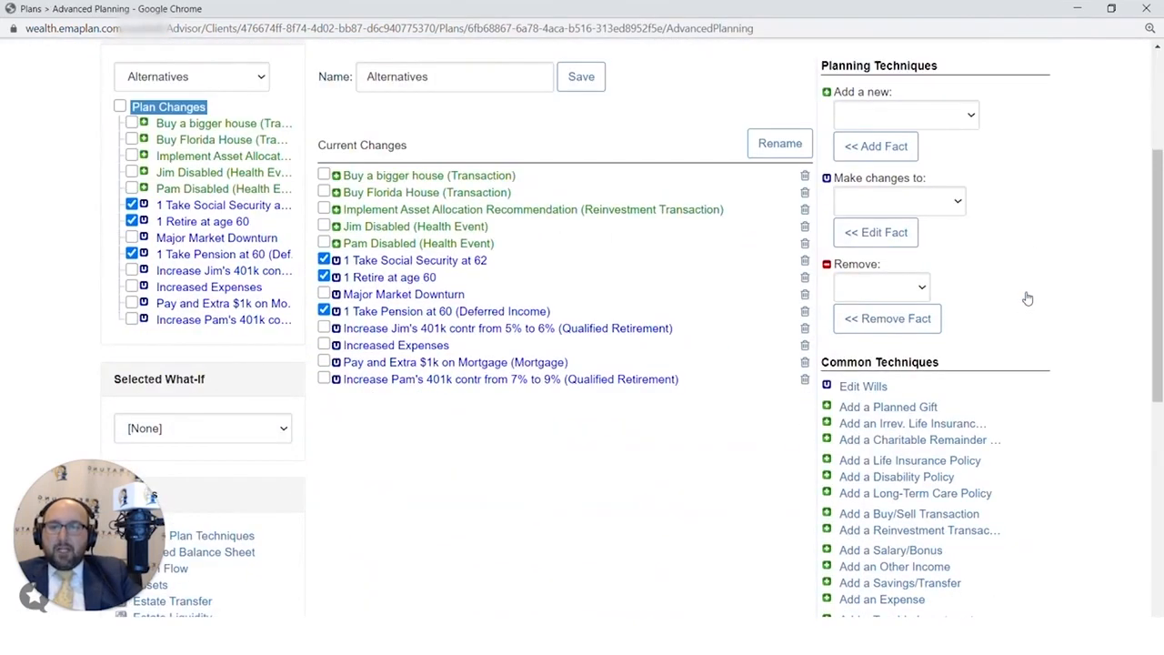
# - Deactivate the plan changes for taking Social Security at 62, retiring at age 60 and taking the pension at 60
pyautogui.click(324, 260)
pyautogui.click(325, 277)
pyautogui.click(324, 311)
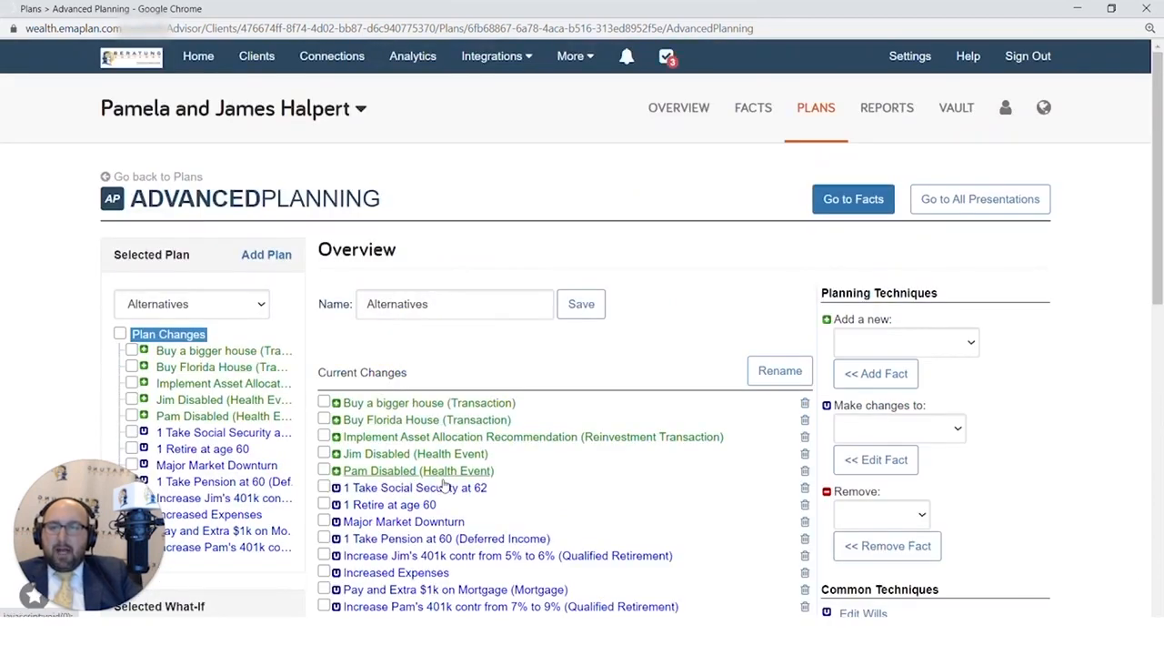
# - View the fact types available for making changes in the Alternatives plan without choosing one
pyautogui.scroll(-1, 673, 428)
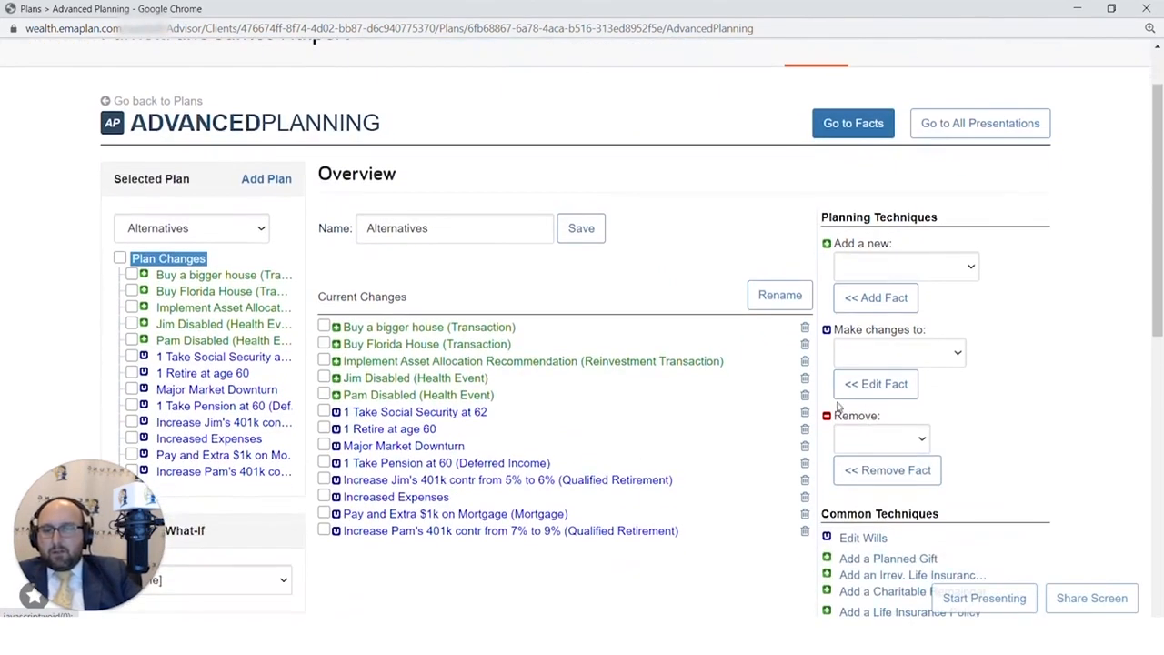
pyautogui.click(896, 359)
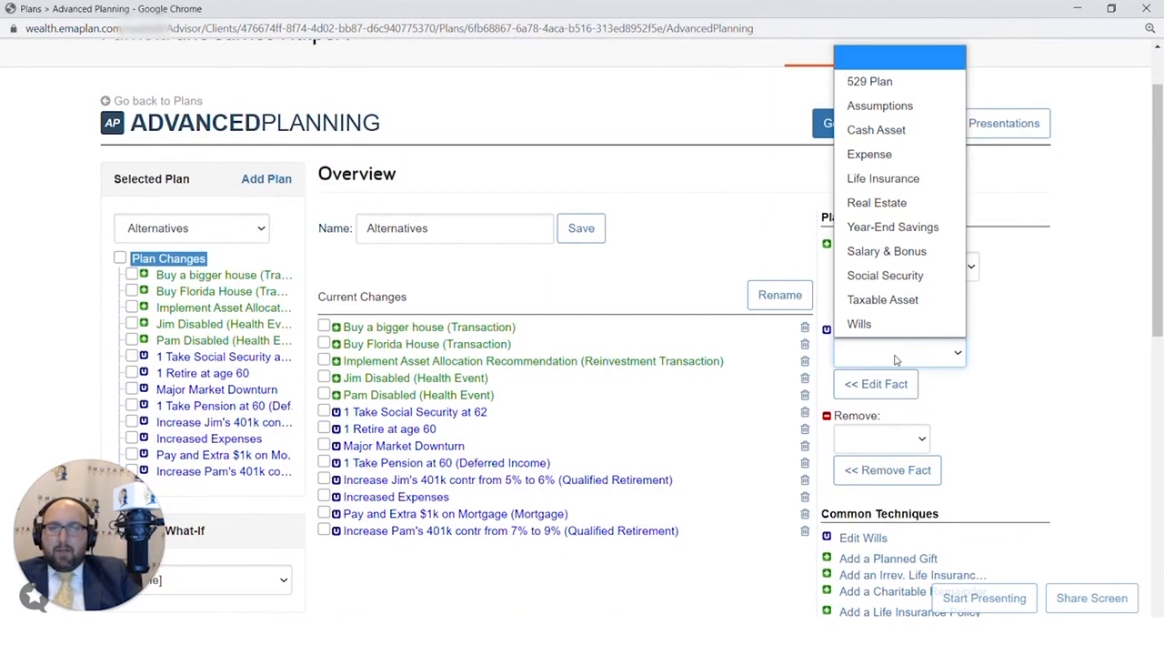
pyautogui.click(987, 366)
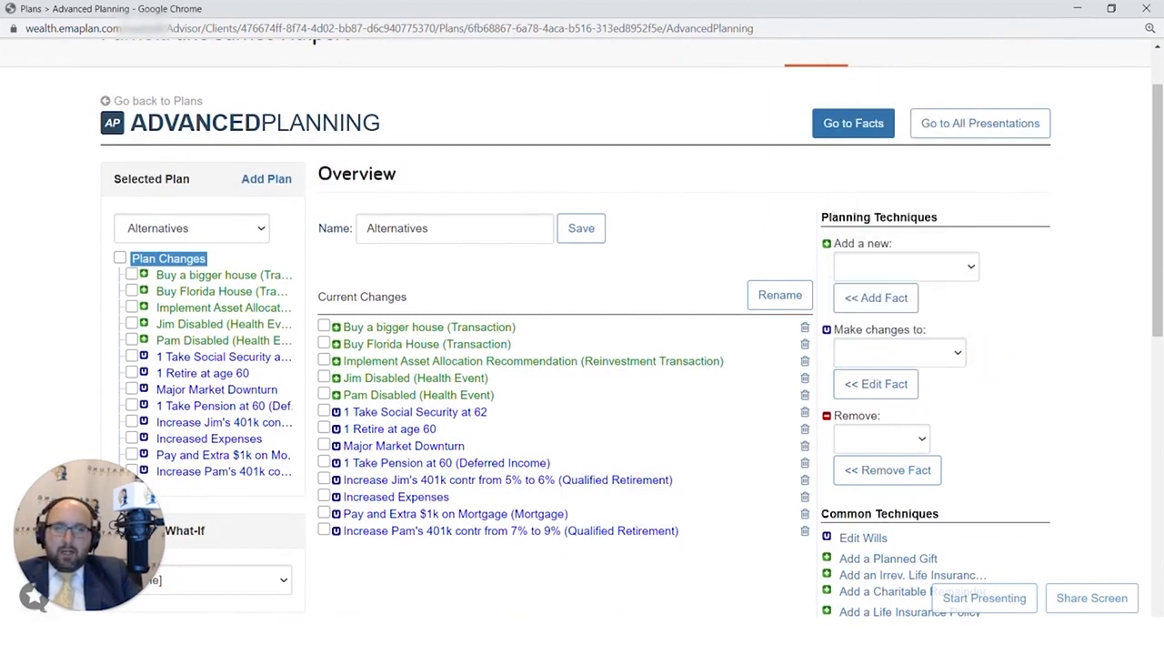
# - Open the Social Security fact of the Alternatives plan, review both spouses' benefit settings and save the page
pyautogui.click(875, 355)
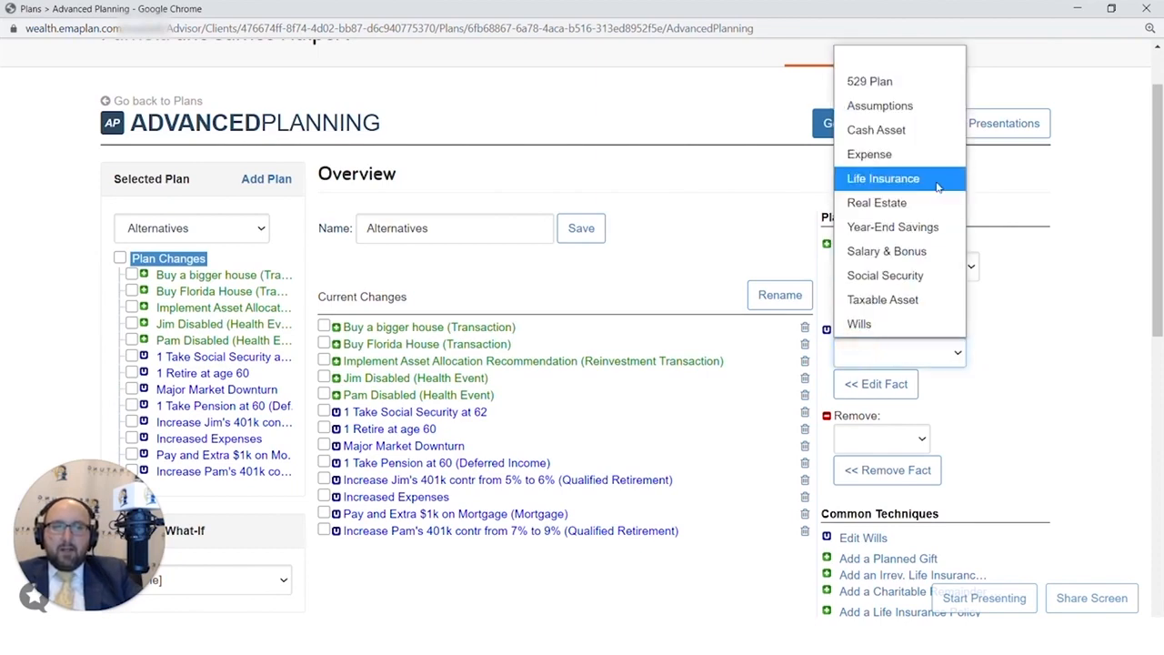
pyautogui.click(876, 384)
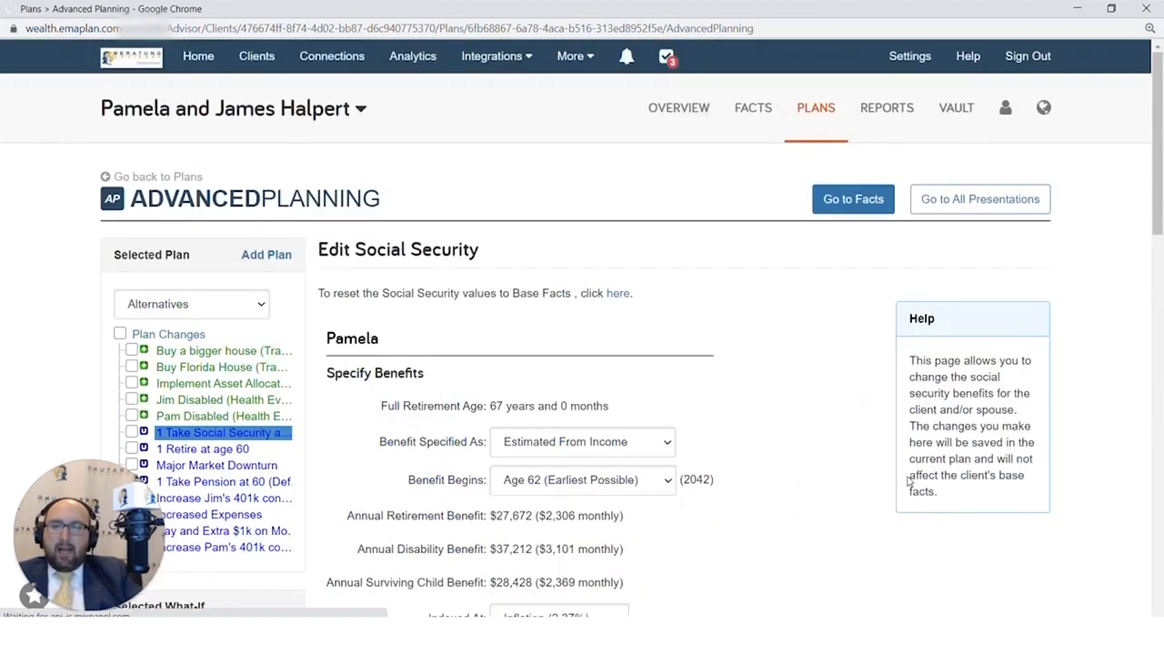
pyautogui.scroll(-3, 818, 459)
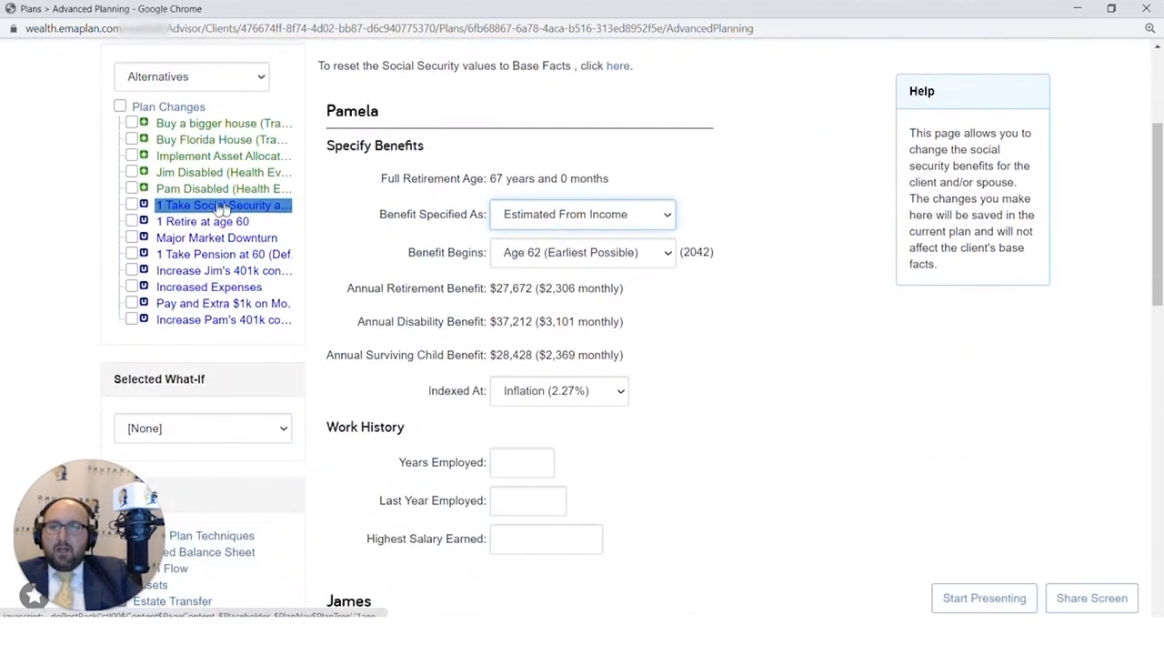
pyautogui.scroll(-1, 527, 234)
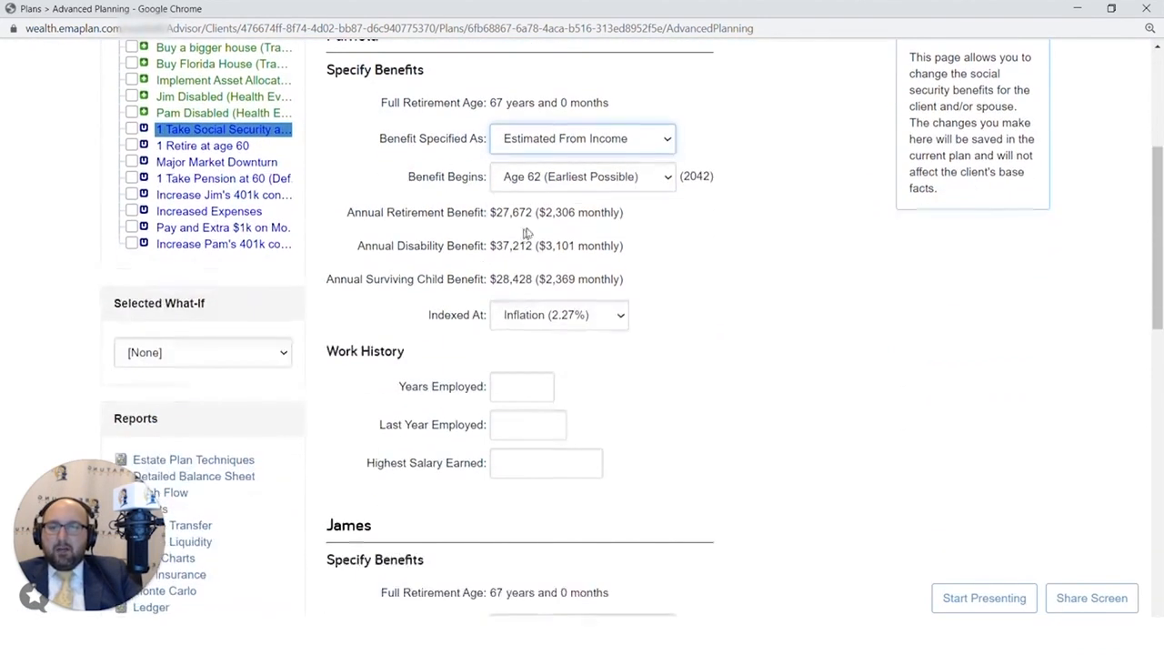
pyautogui.moveTo(564, 181)
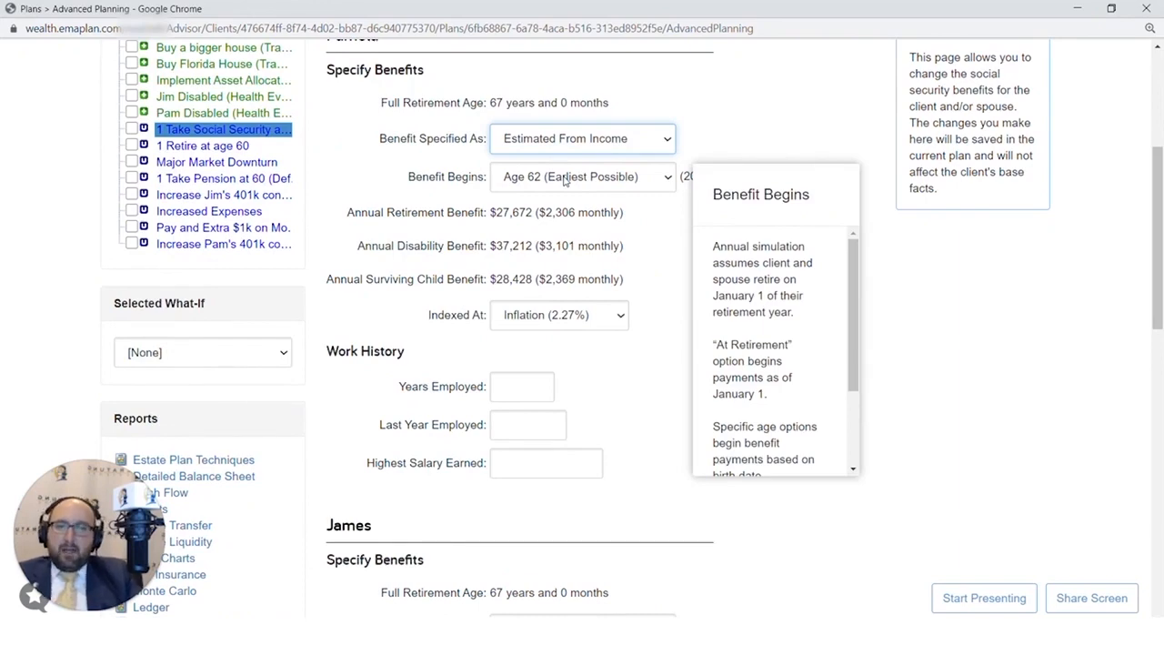
pyautogui.scroll(-8, 565, 181)
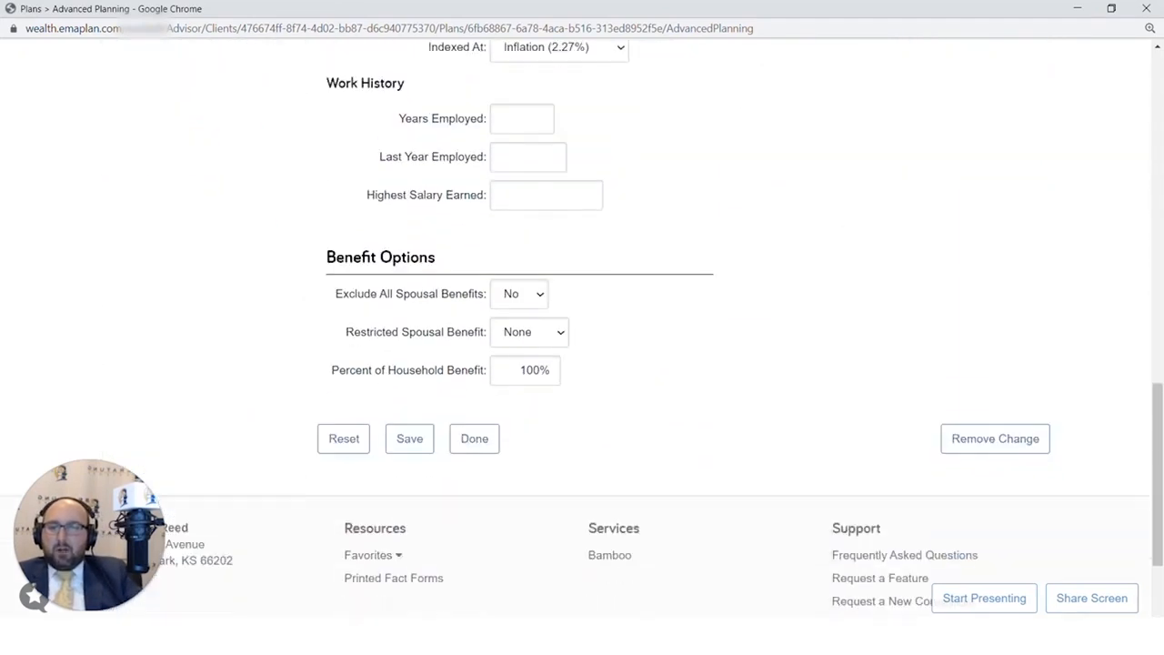
pyautogui.click(409, 440)
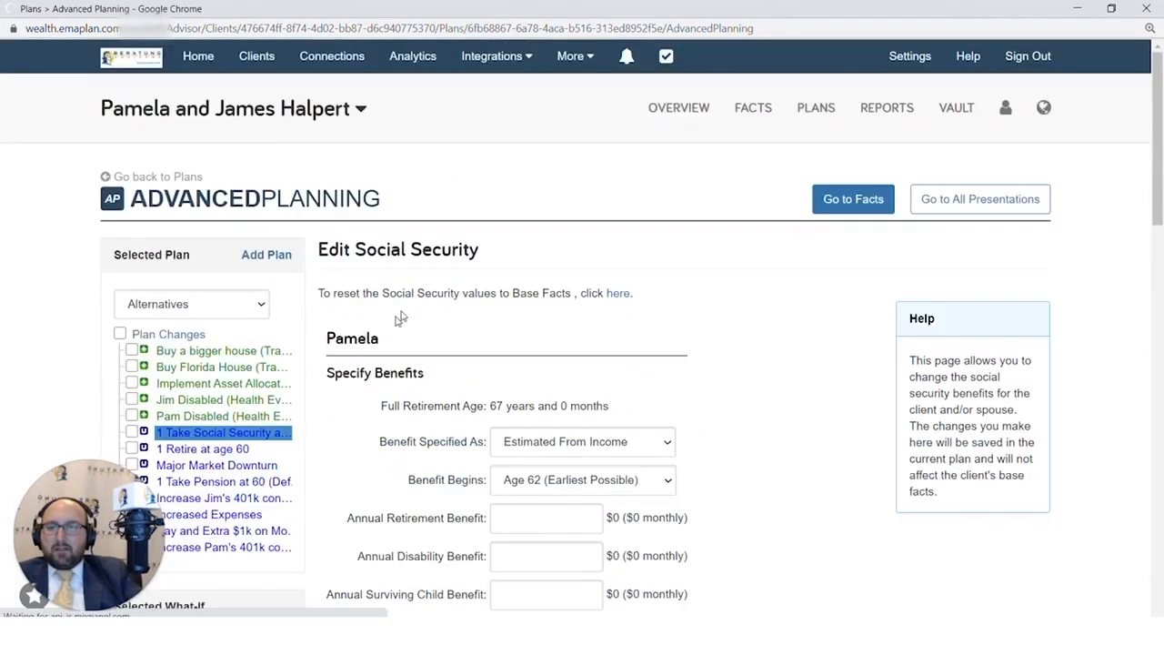
# - Return to the plan changes overview and rename the change "1 Take Social Security at 62" as "Take Social Security at 62"
pyautogui.click(200, 335)
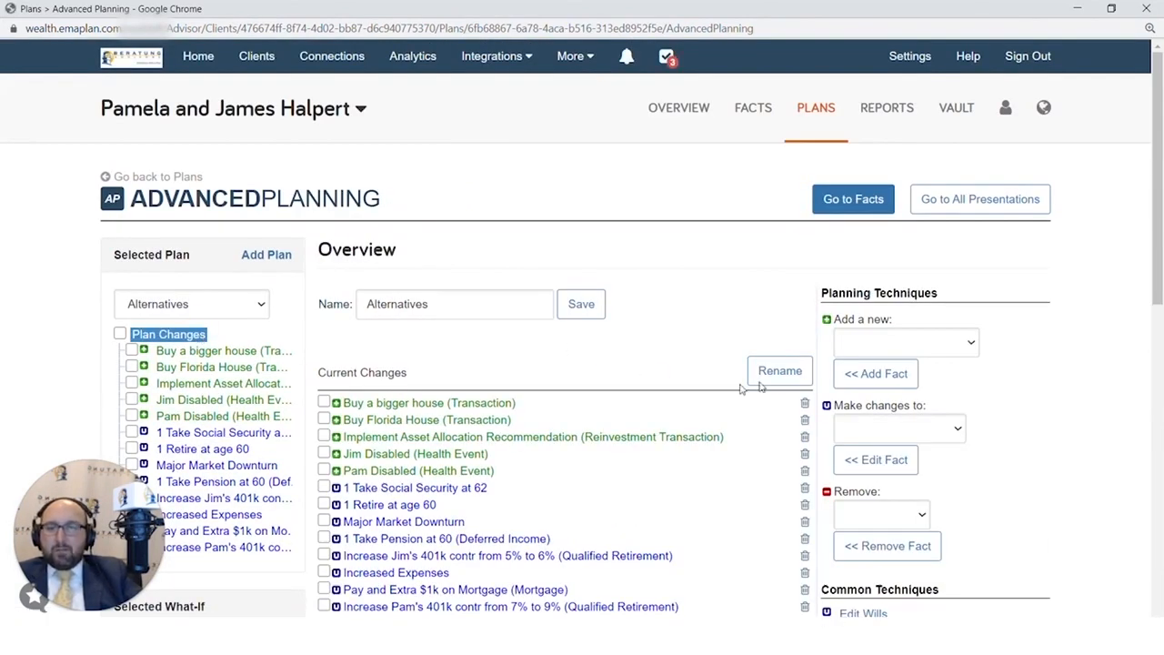
pyautogui.click(780, 371)
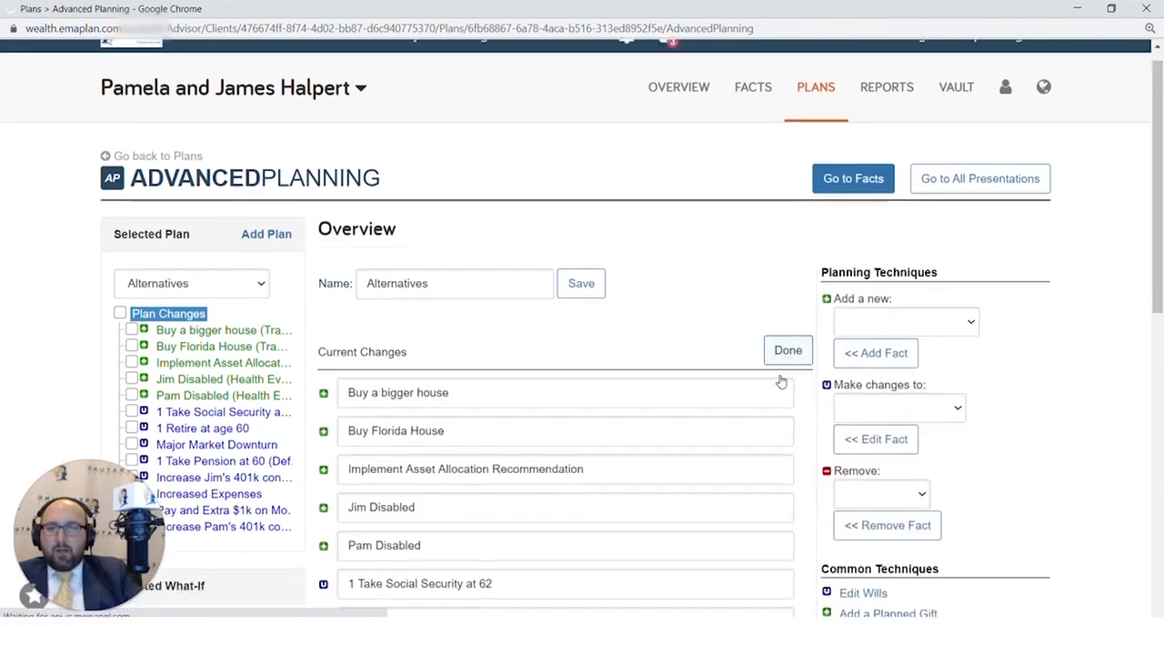
pyautogui.scroll(-3, 546, 363)
pyautogui.click(466, 301)
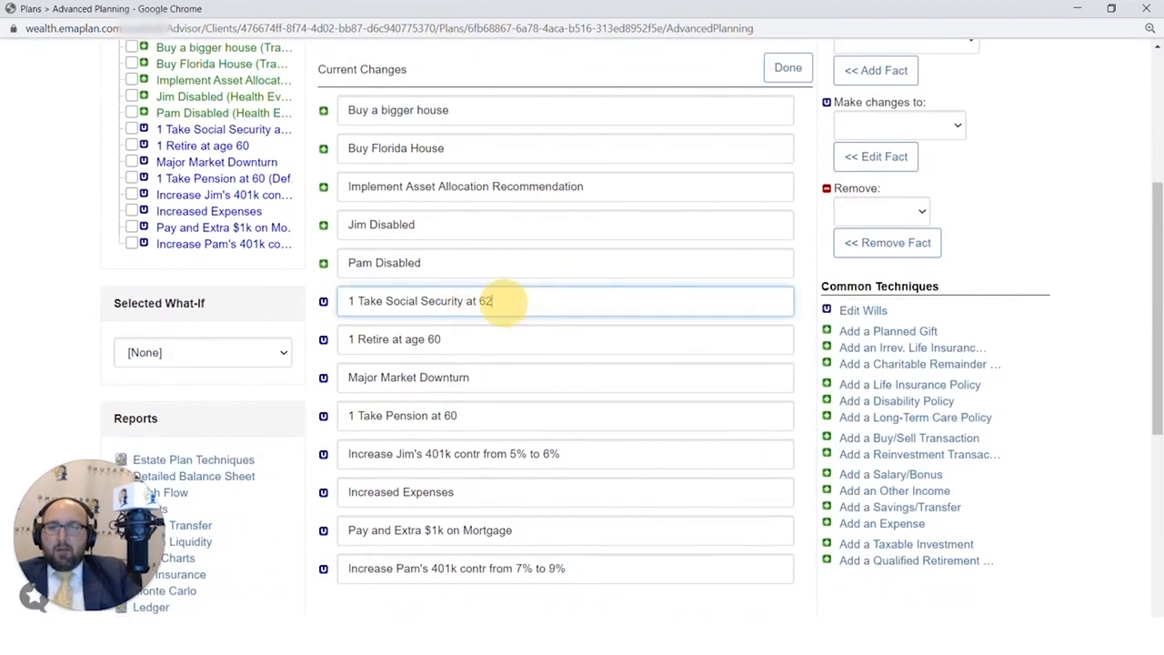
pyautogui.click(354, 301)
pyautogui.press('BackSpace')
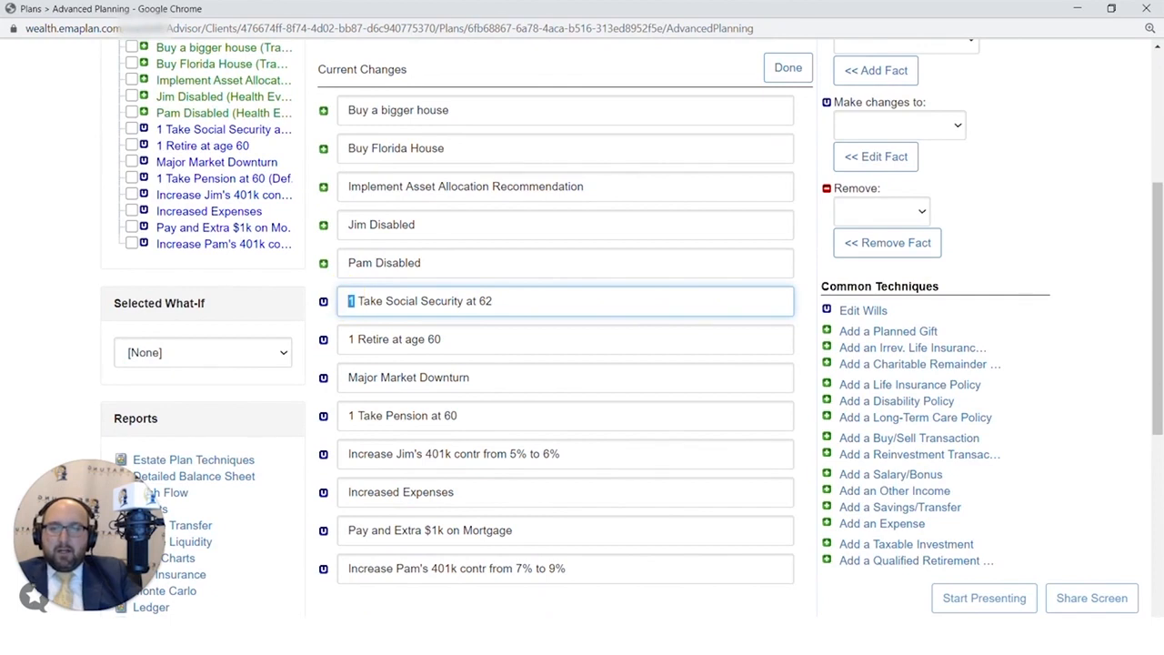
pyautogui.press('Delete')
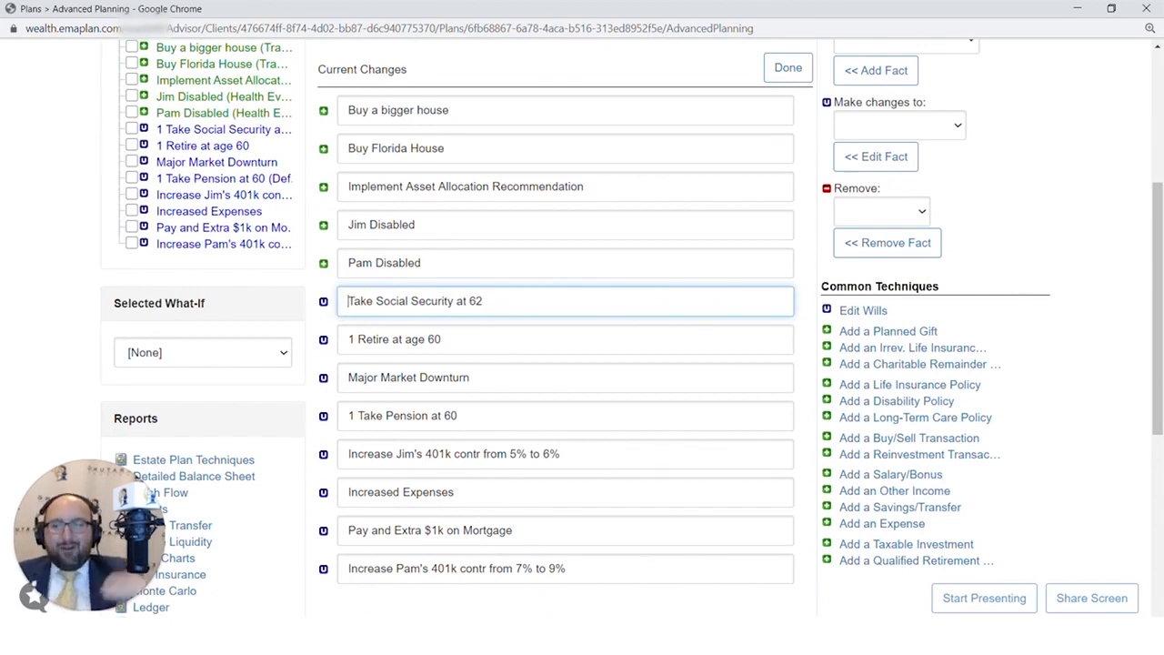
pyautogui.scroll(3, 784, 273)
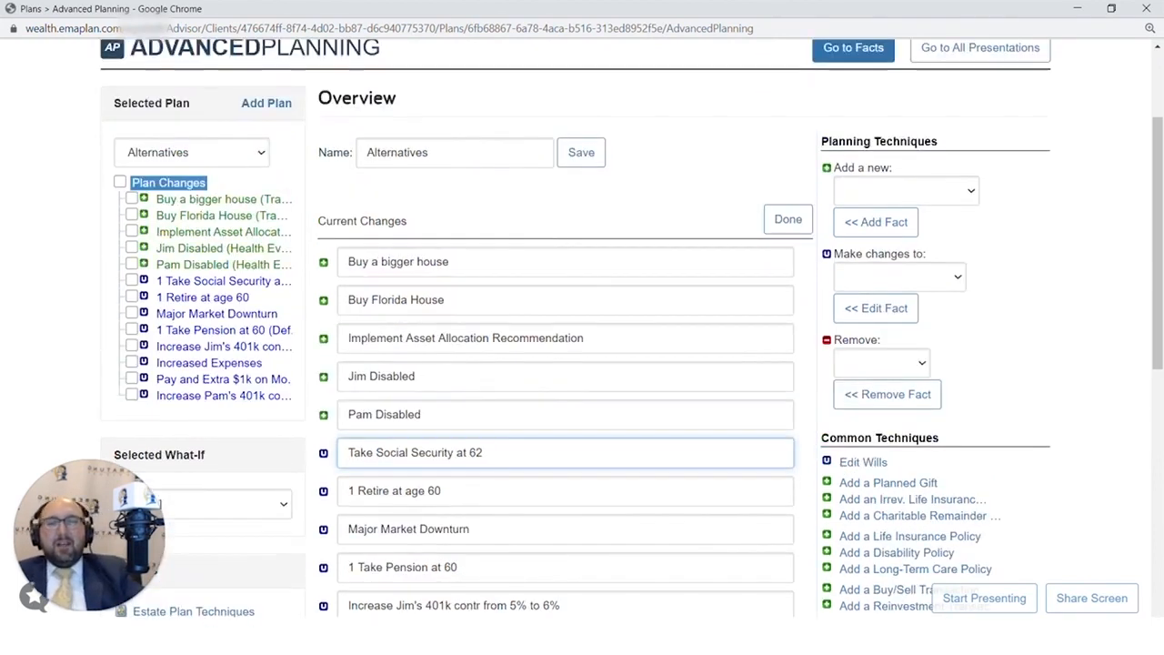
pyautogui.click(784, 219)
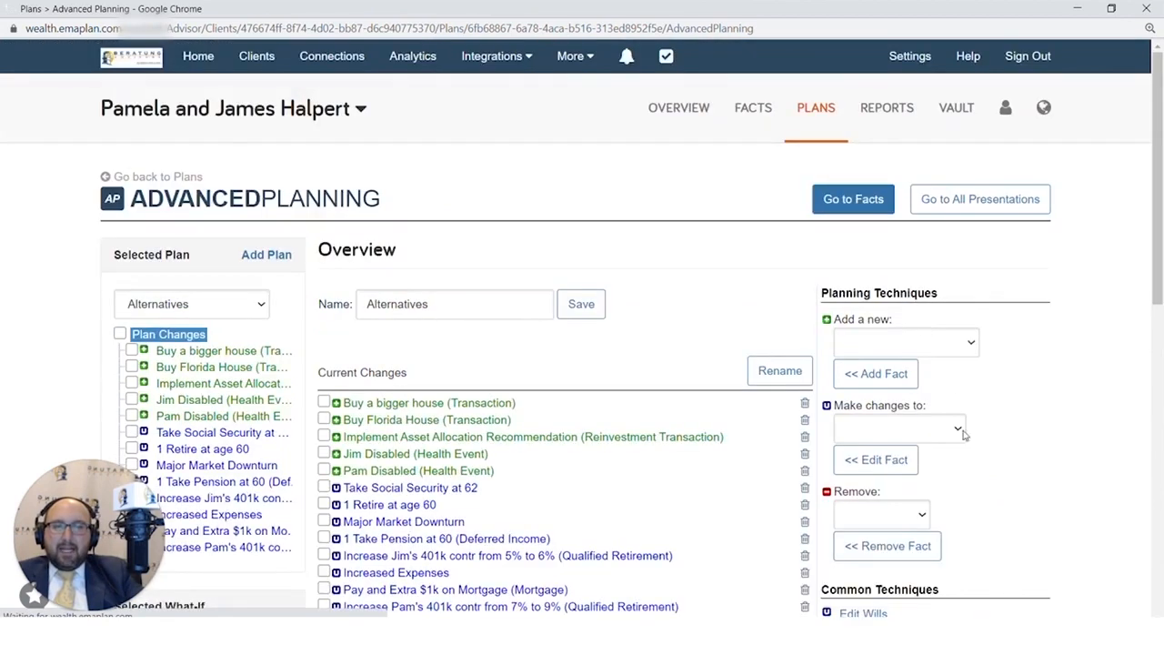
# - Choose Social Security as the fact to change in the Alternatives plan and open its existing settings
pyautogui.scroll(-1, 960, 433)
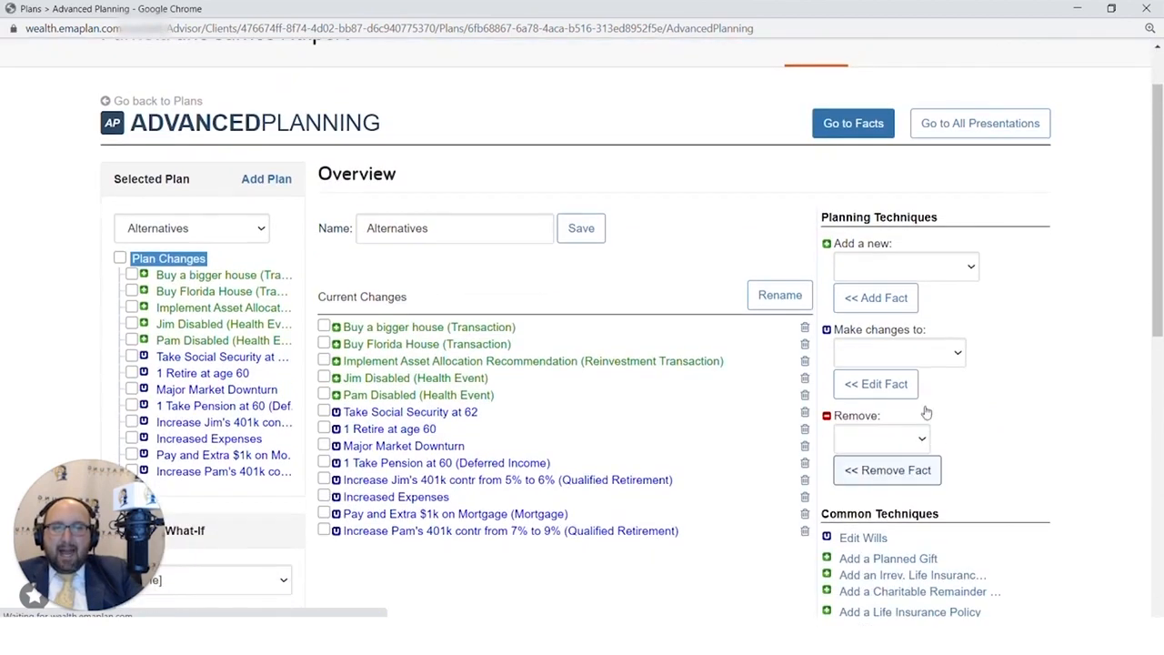
pyautogui.click(914, 356)
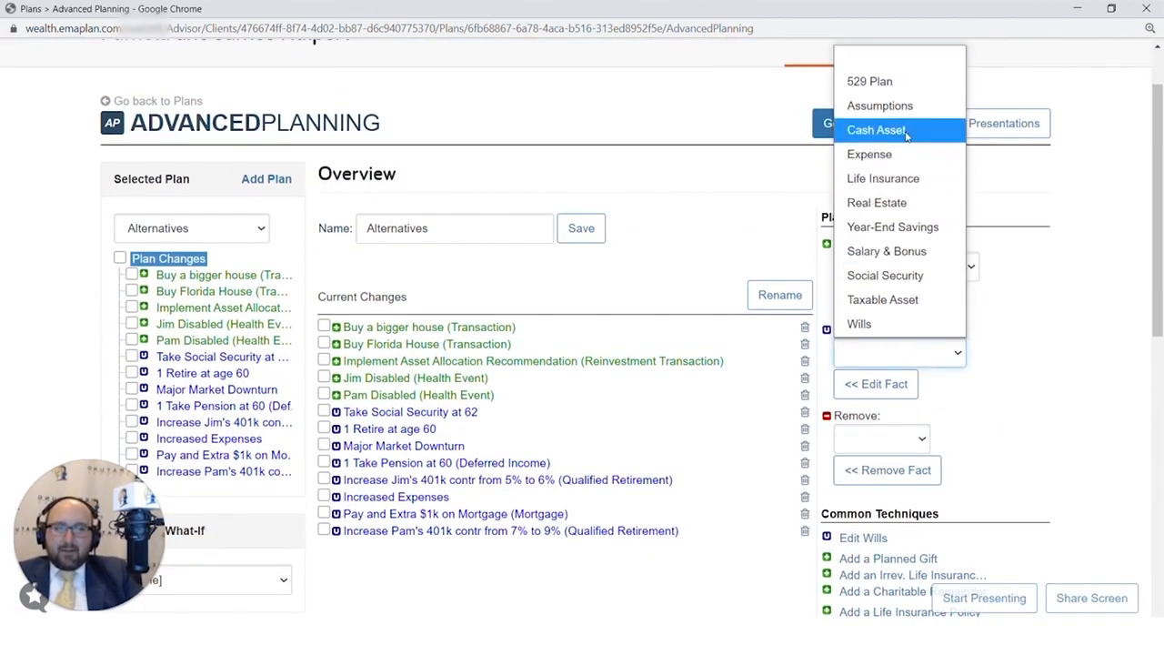
pyautogui.click(885, 274)
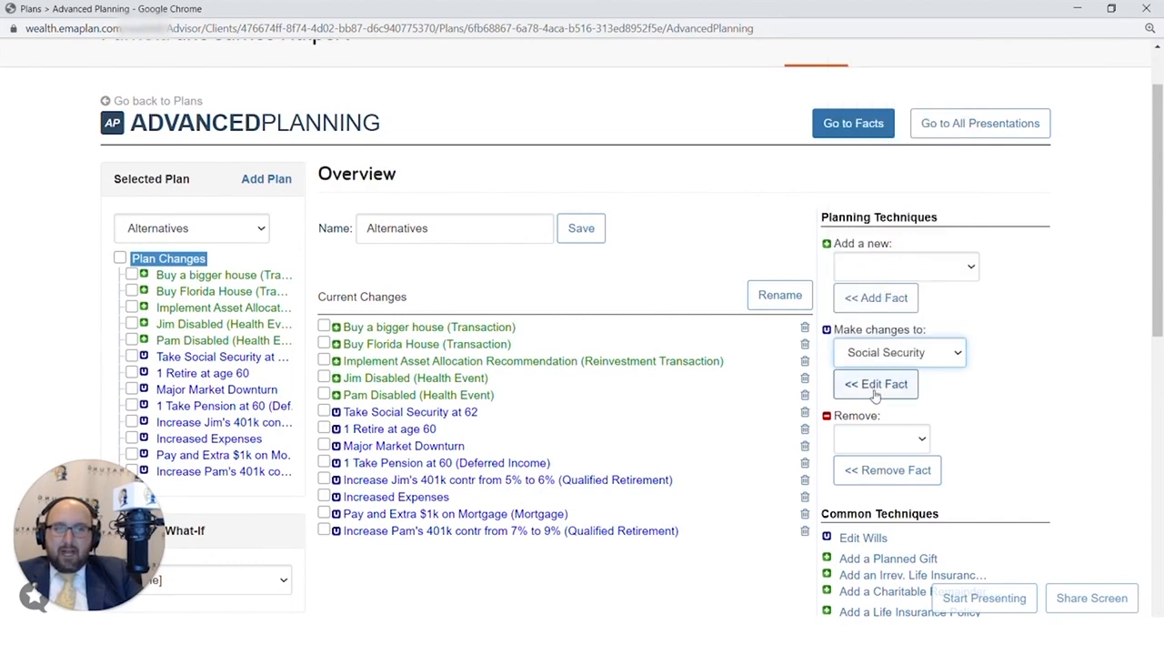
pyautogui.click(874, 388)
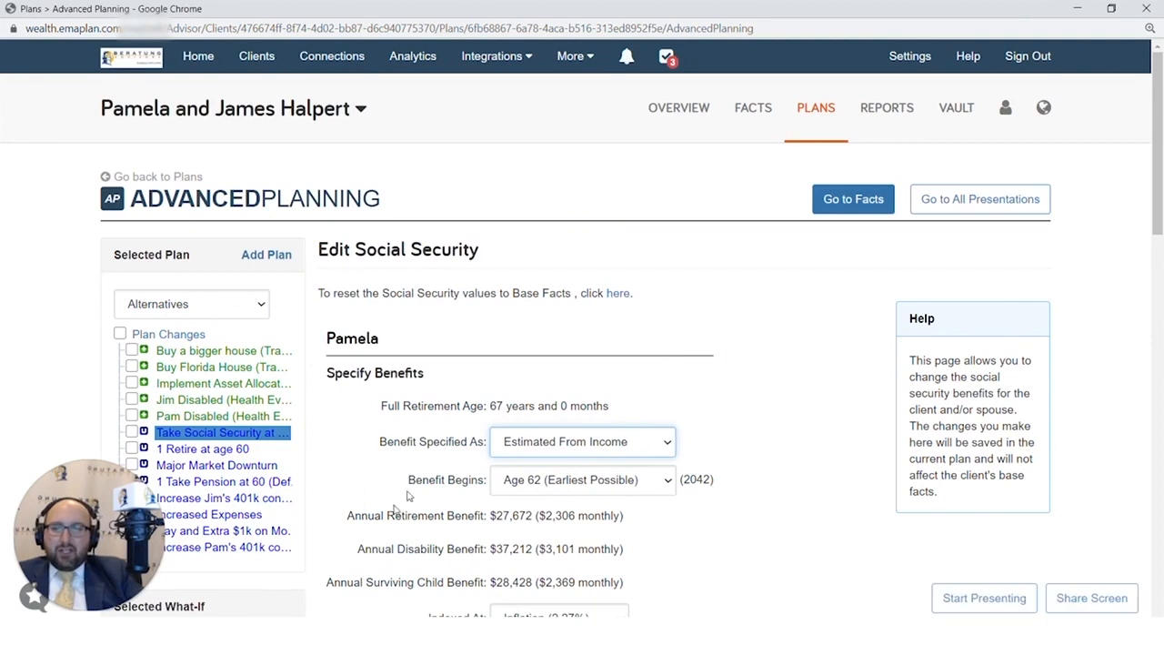
# - Go back to the plans overview and duplicate the Alternatives scenario under the name "Take Social Security at 65"
pyautogui.click(176, 177)
pyautogui.scroll(-2, 372, 417)
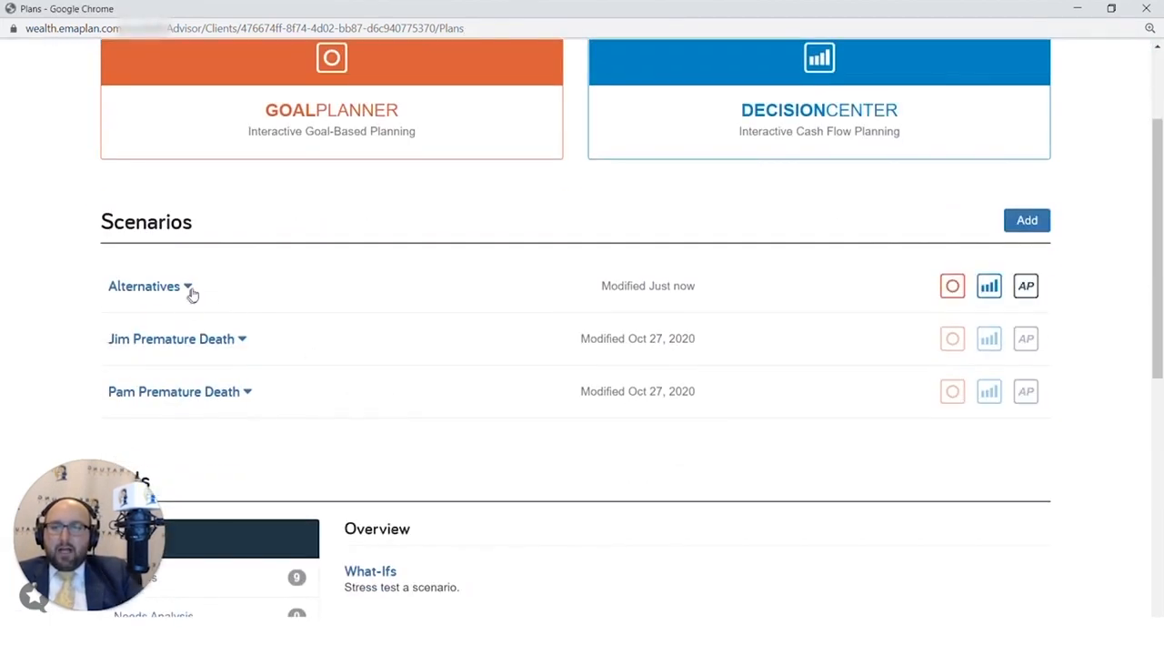
pyautogui.click(190, 290)
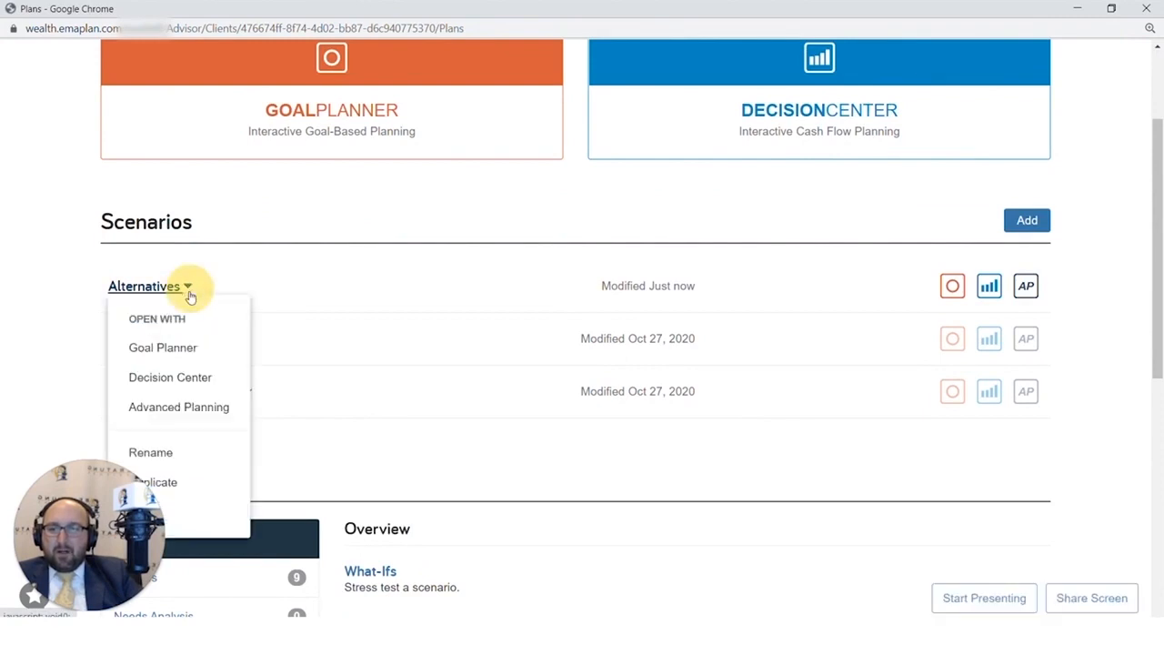
pyautogui.click(216, 477)
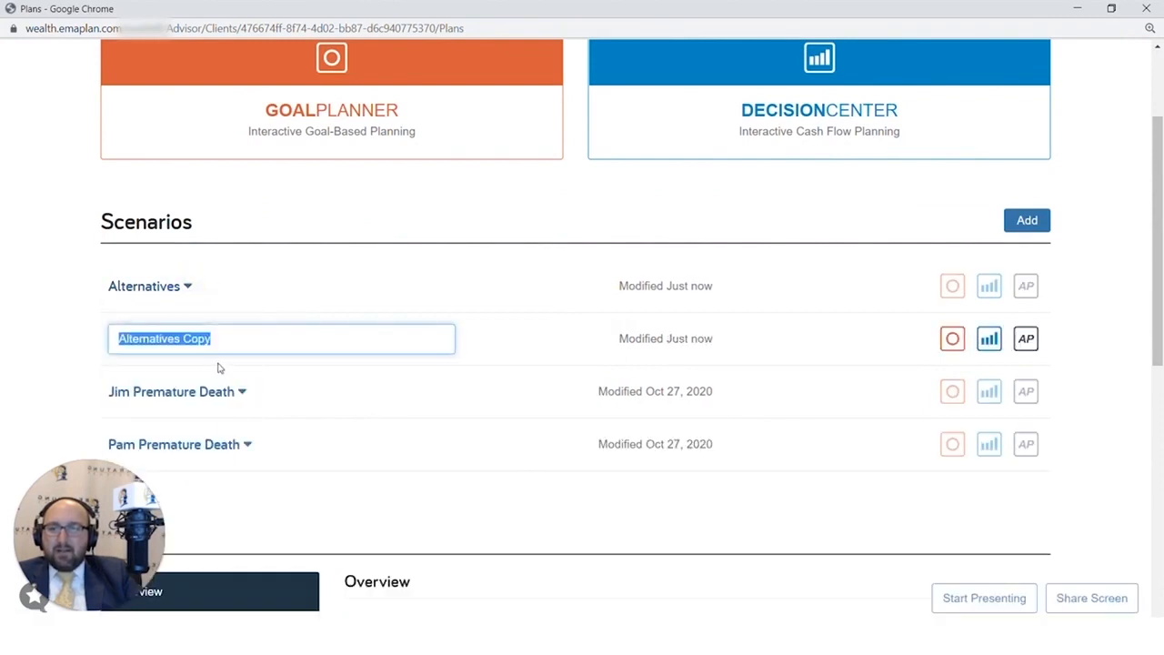
pyautogui.write('Take Social Security at 65')
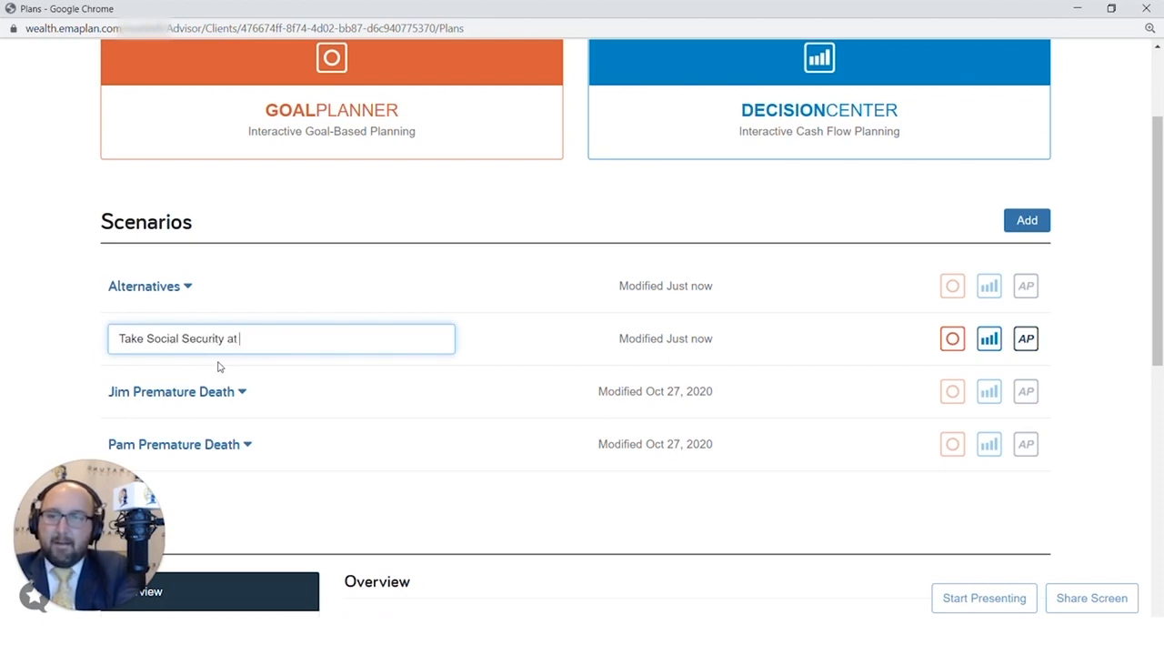
pyautogui.click(84, 343)
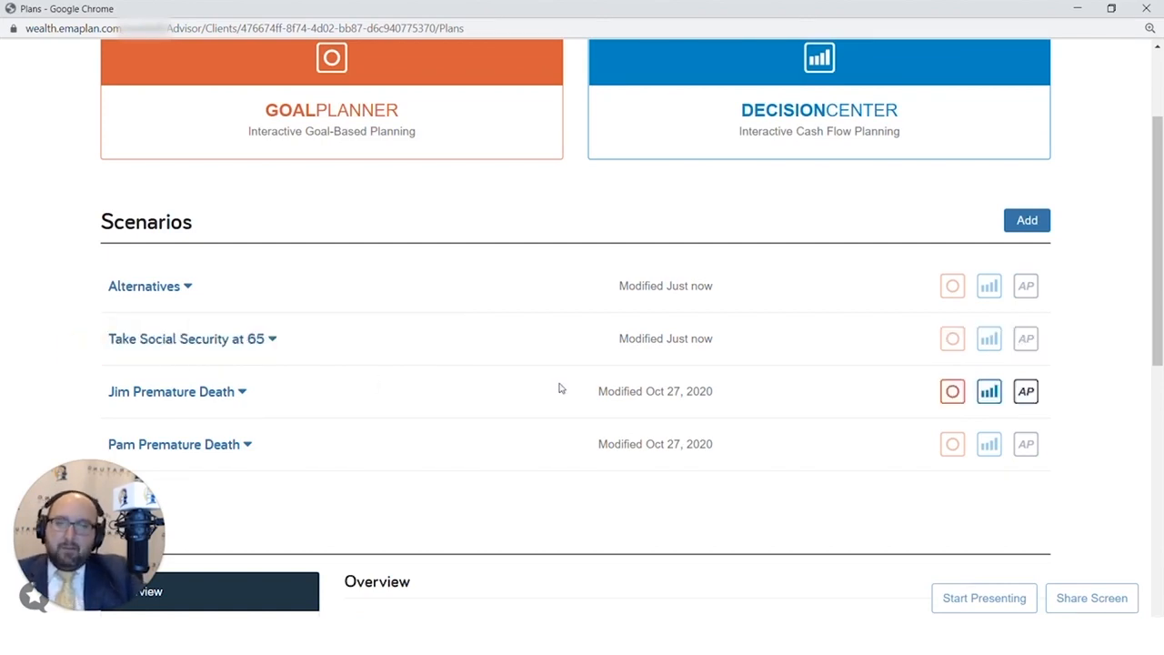
# - Open the "Take Social Security at 65" scenario in Advanced Planning and view the editable fact types without choosing one
pyautogui.click(1032, 353)
pyautogui.scroll(-3, 476, 403)
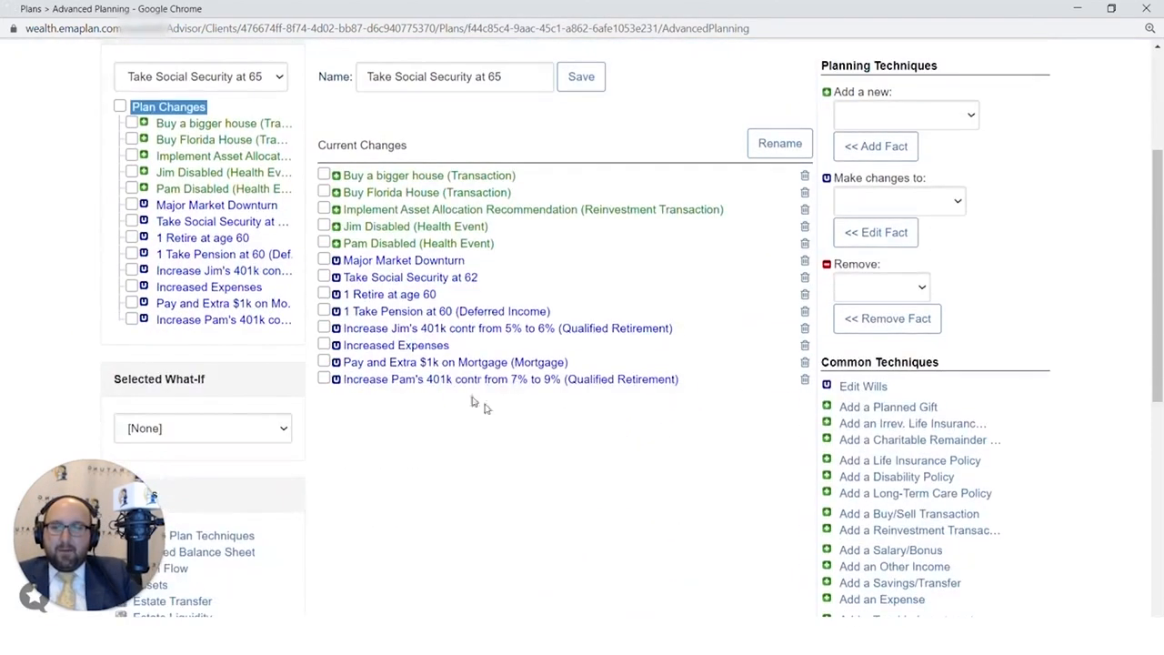
pyautogui.click(898, 201)
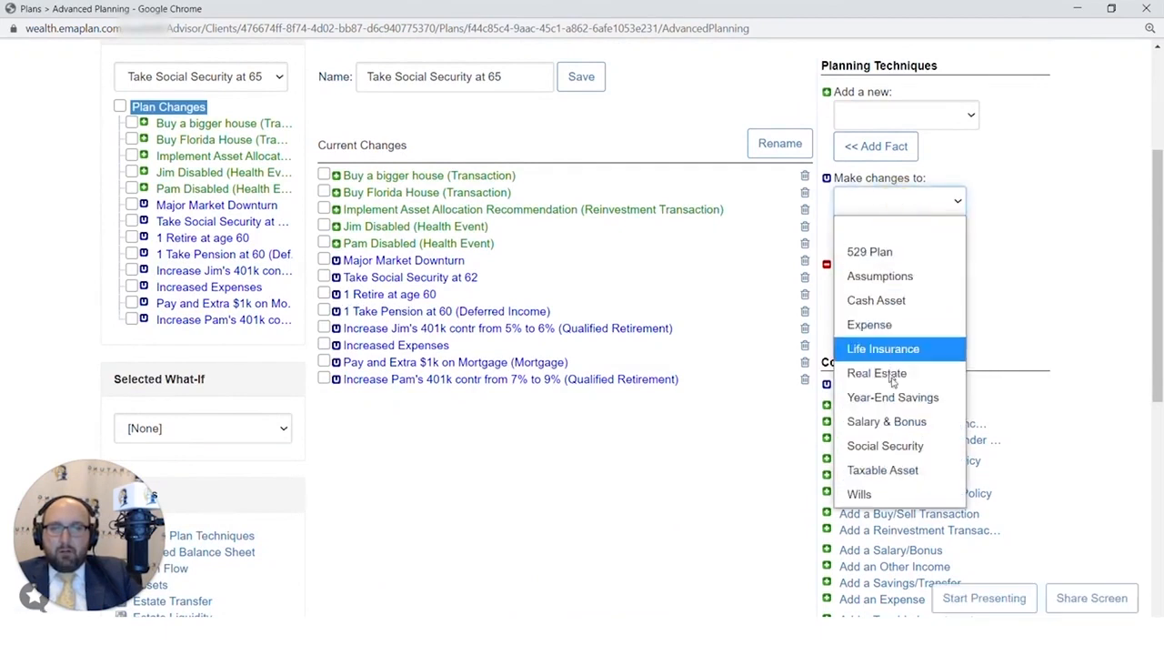
pyautogui.click(516, 454)
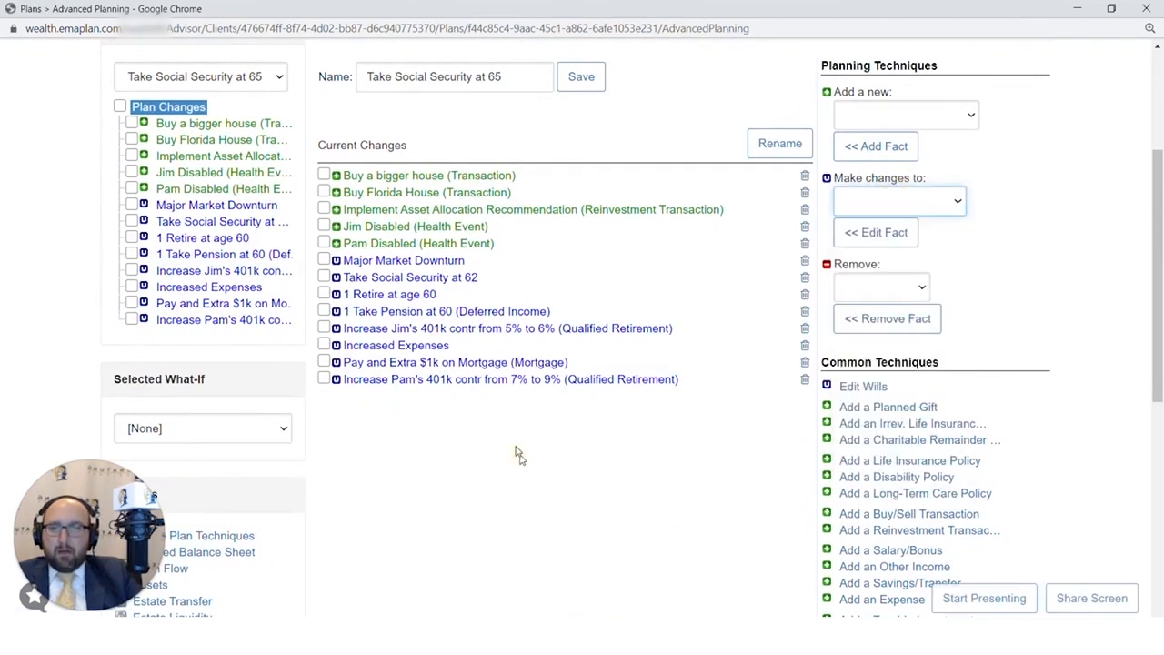
# - View the retirement age assumptions in the "1 Retire at age 60" change and return to the plan changes overview
pyautogui.click(399, 302)
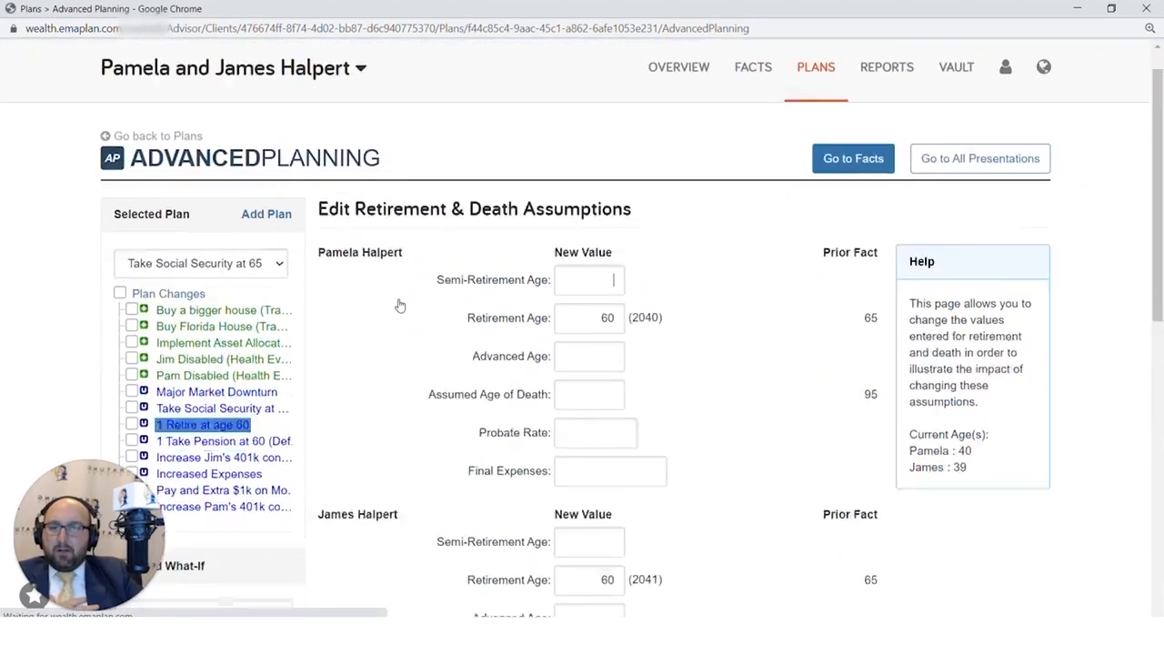
pyautogui.doubleClick(604, 131)
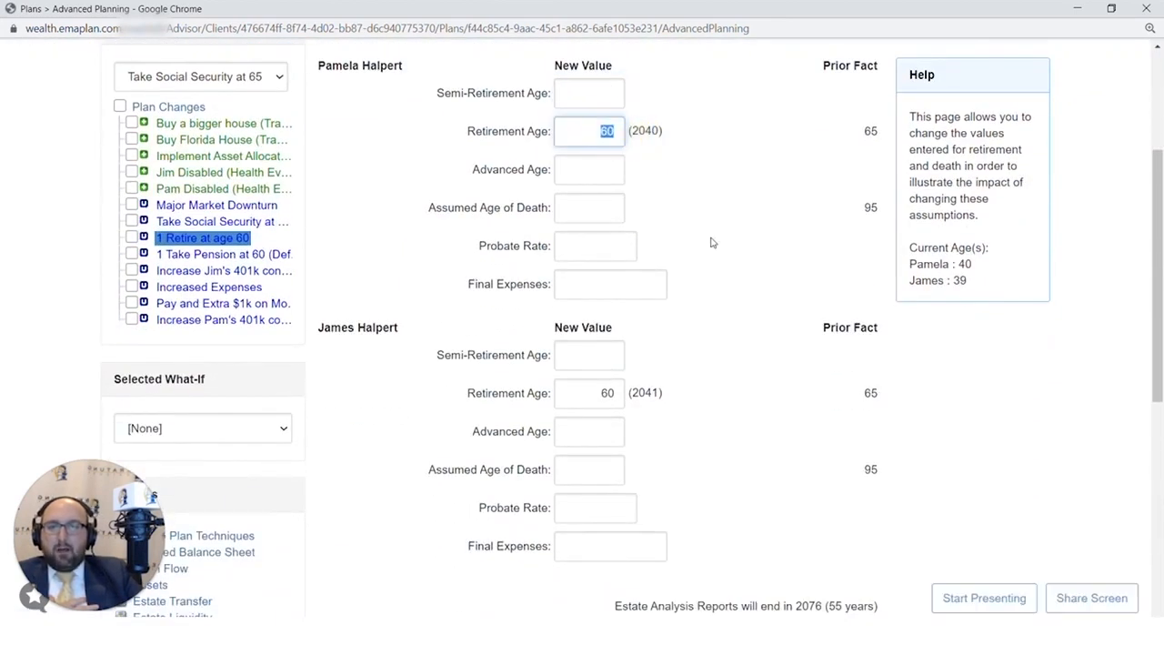
pyautogui.scroll(1, 727, 236)
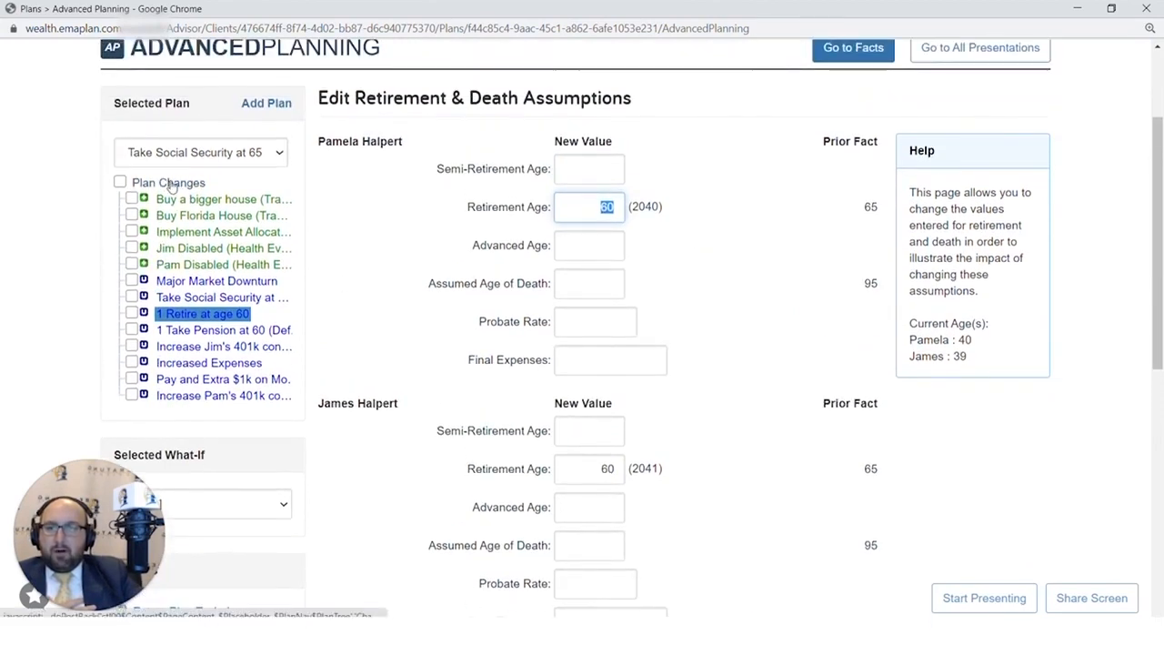
pyautogui.click(170, 183)
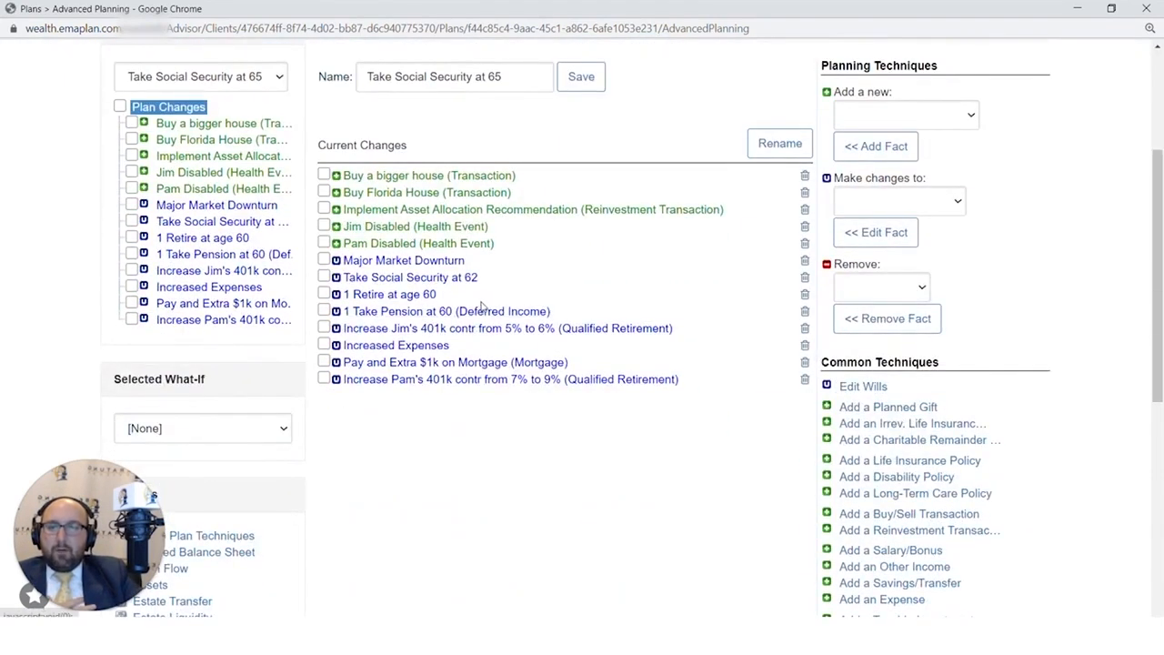
pyautogui.scroll(1, 483, 307)
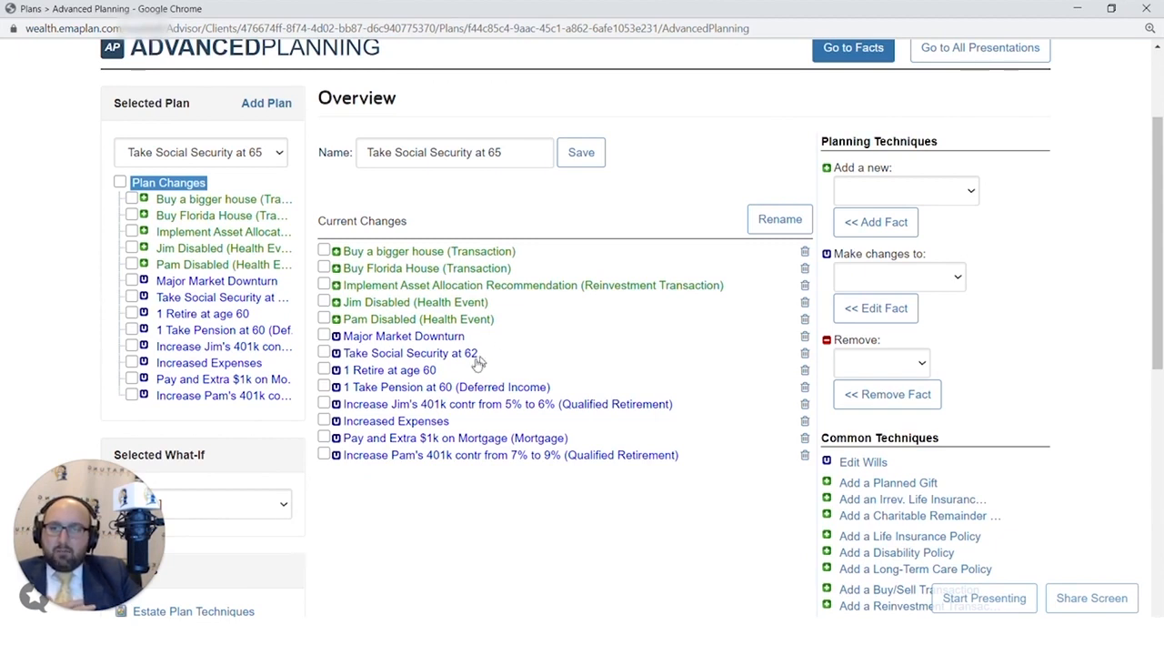
# - Open the "Take Social Security at 62" change and set the first spouse's benefit to begin at Age 65
pyautogui.click(432, 354)
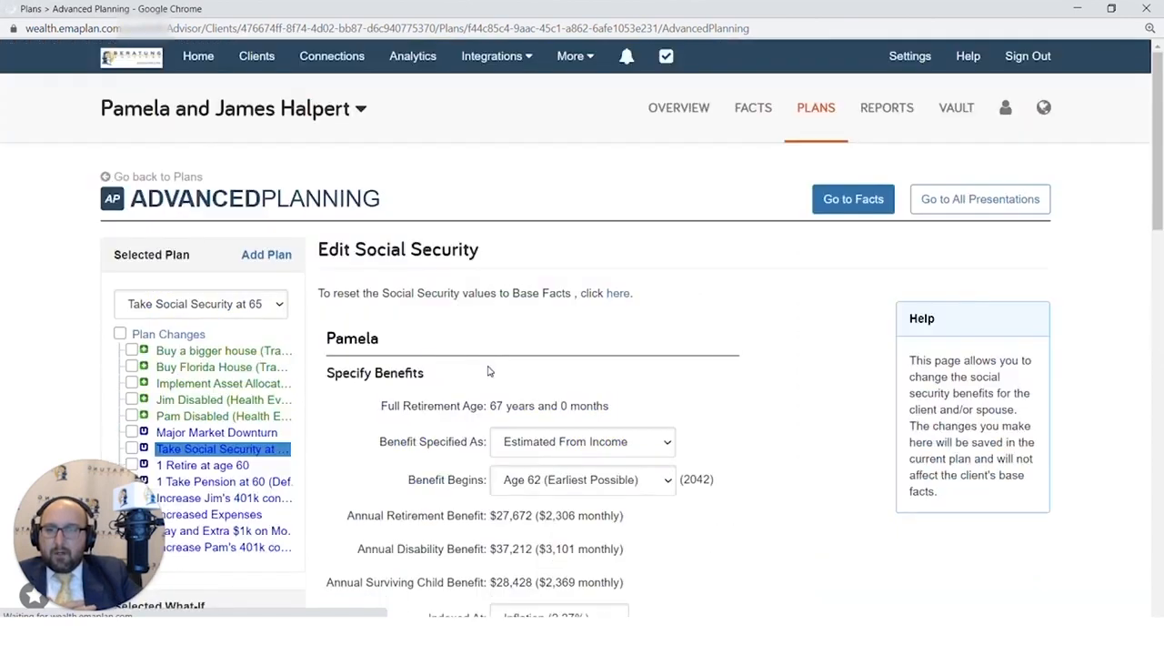
pyautogui.scroll(-2, 433, 356)
pyautogui.click(541, 328)
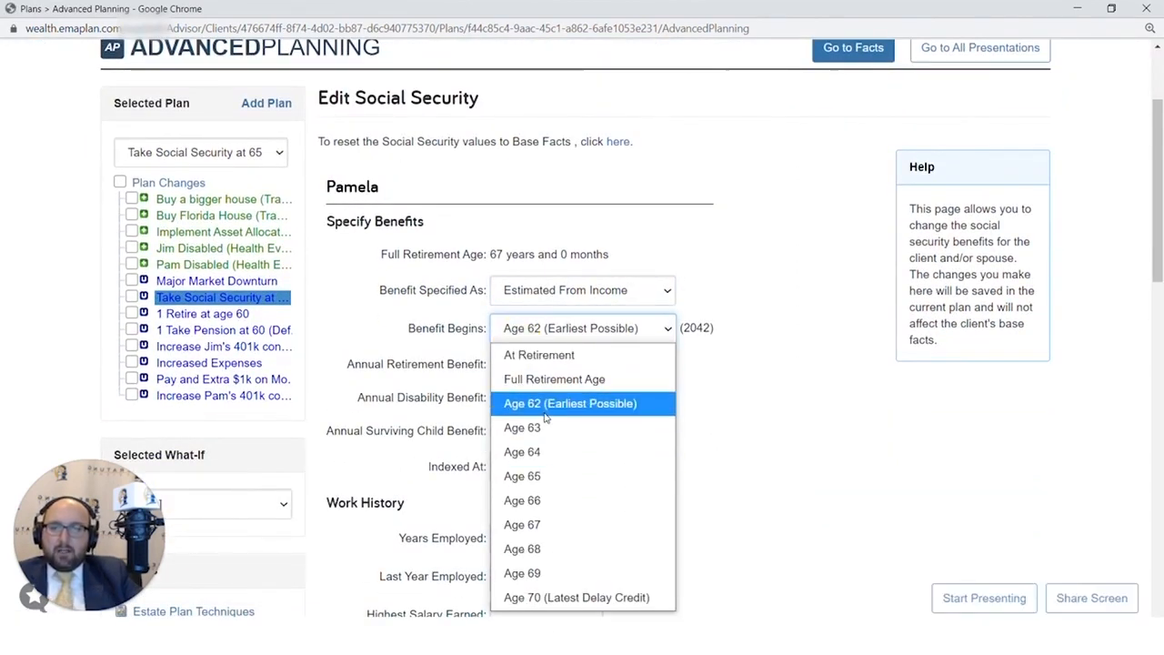
pyautogui.click(522, 477)
# - Set the second spouse's Social Security benefit to begin at Age 65 and save the edited benefits
pyautogui.scroll(-7, 545, 455)
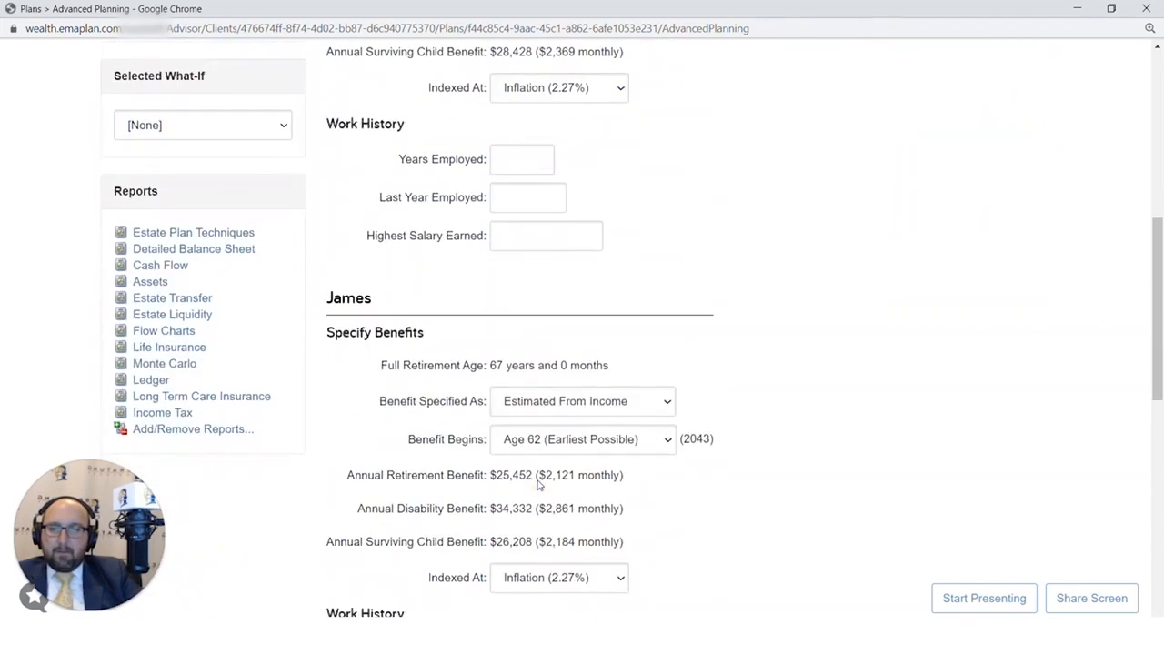
pyautogui.click(568, 215)
pyautogui.click(546, 385)
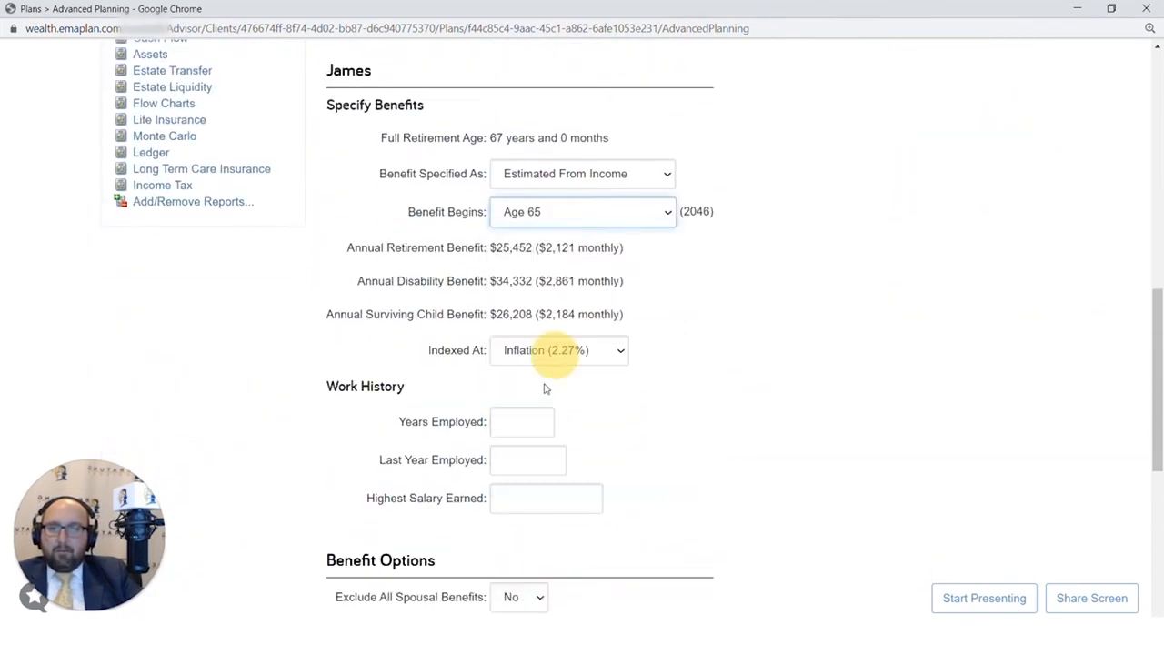
pyautogui.scroll(-5, 546, 384)
pyautogui.click(420, 295)
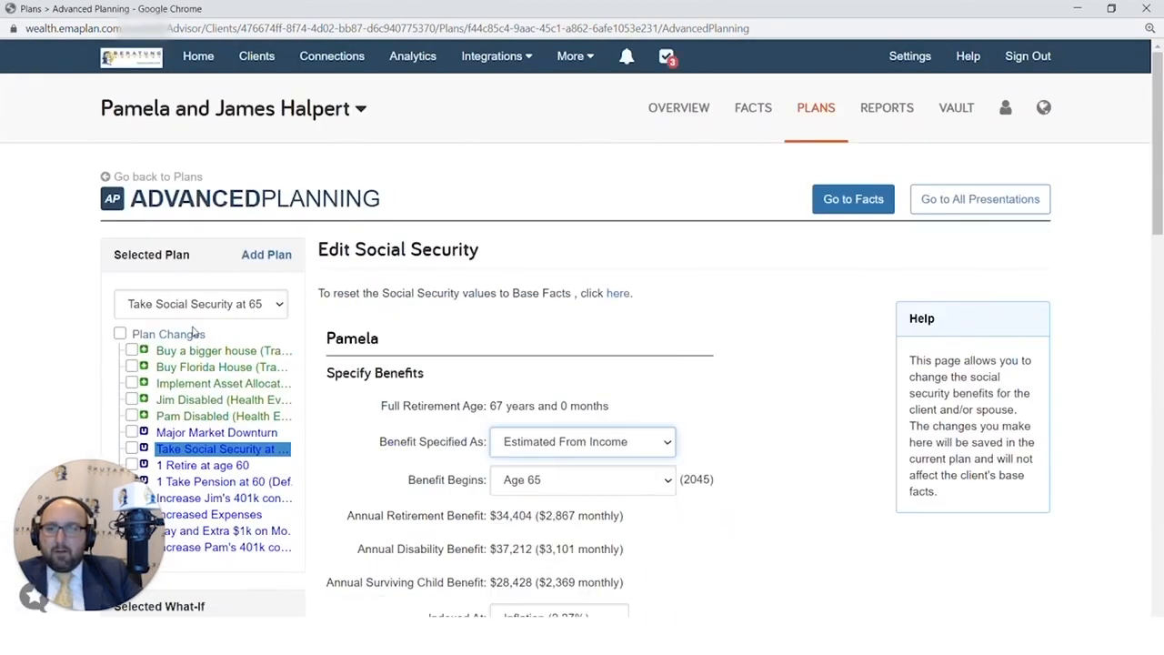
# - Return to the plan changes overview and rename the Social Security change as "Take Social Security at 65"
pyautogui.click(193, 333)
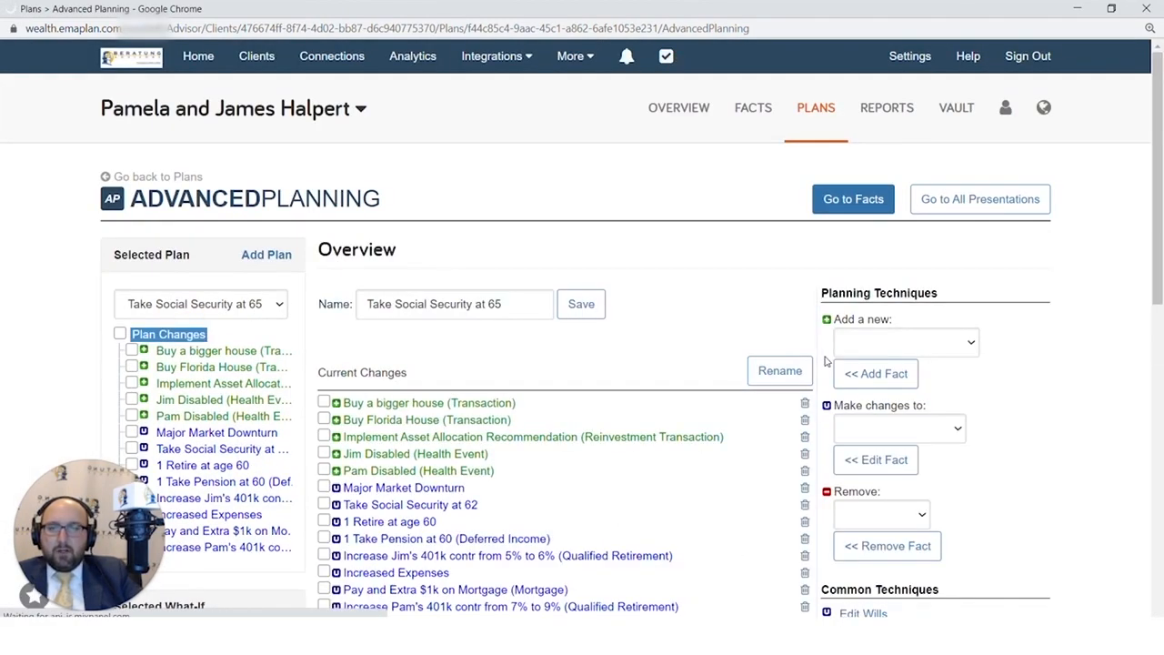
pyautogui.click(800, 375)
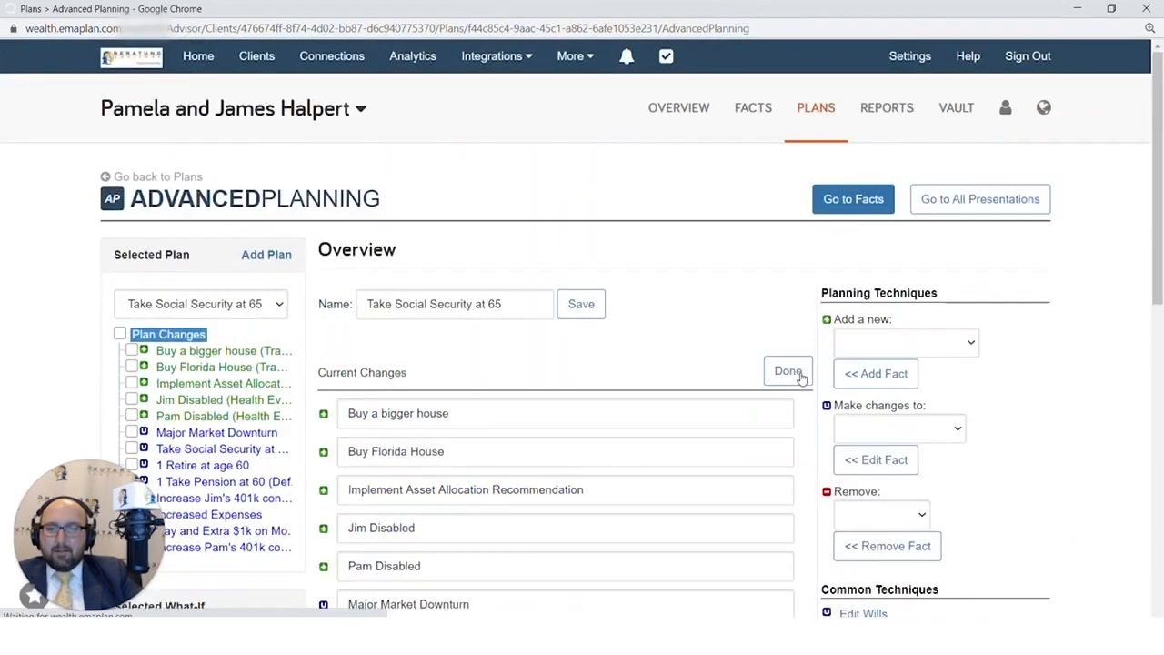
pyautogui.scroll(-3, 627, 416)
pyautogui.click(476, 338)
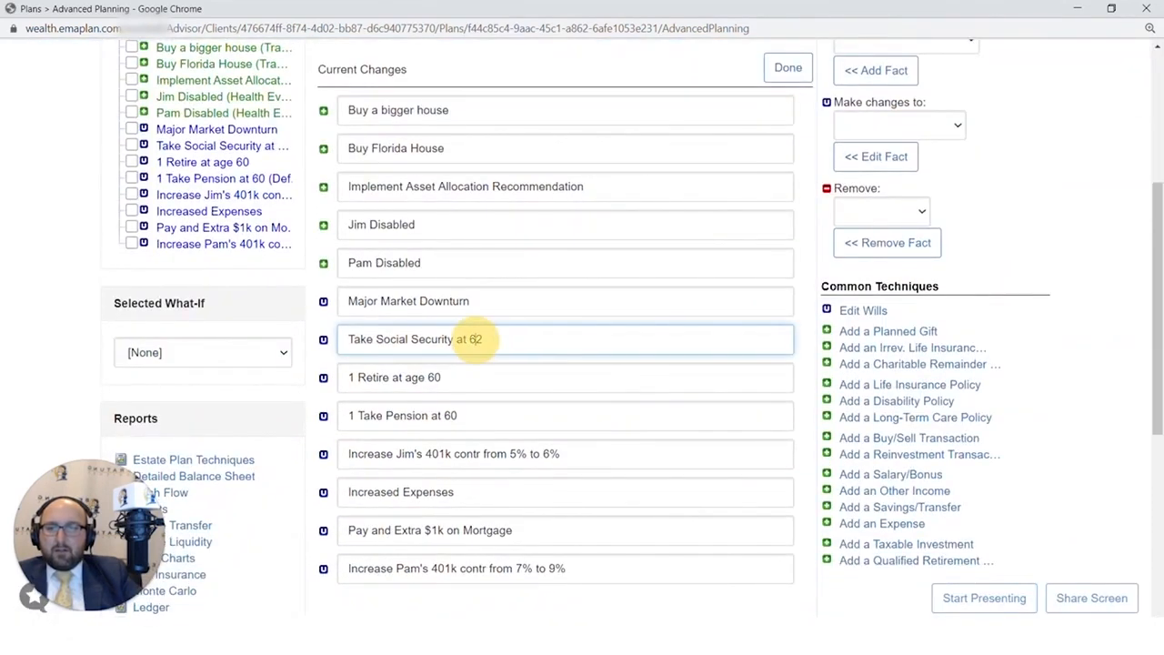
pyautogui.moveTo(476, 338); pyautogui.dragTo(506, 338)
pyautogui.scroll(-3, 582, 327)
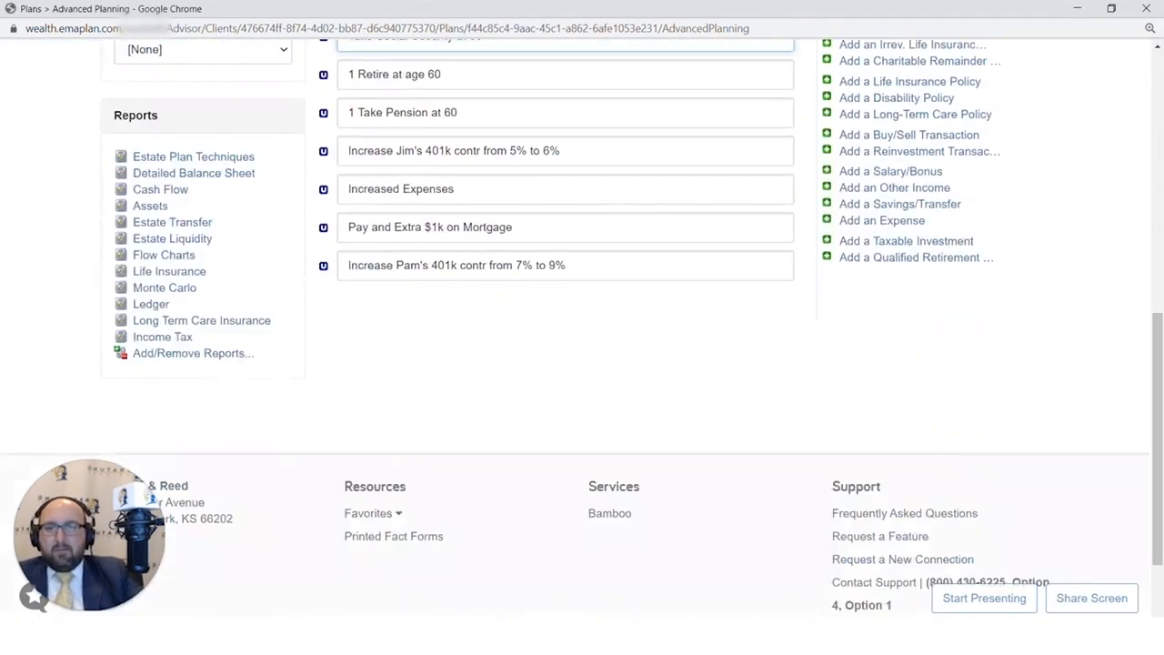
pyautogui.scroll(4, 548, 250)
pyautogui.click(776, 142)
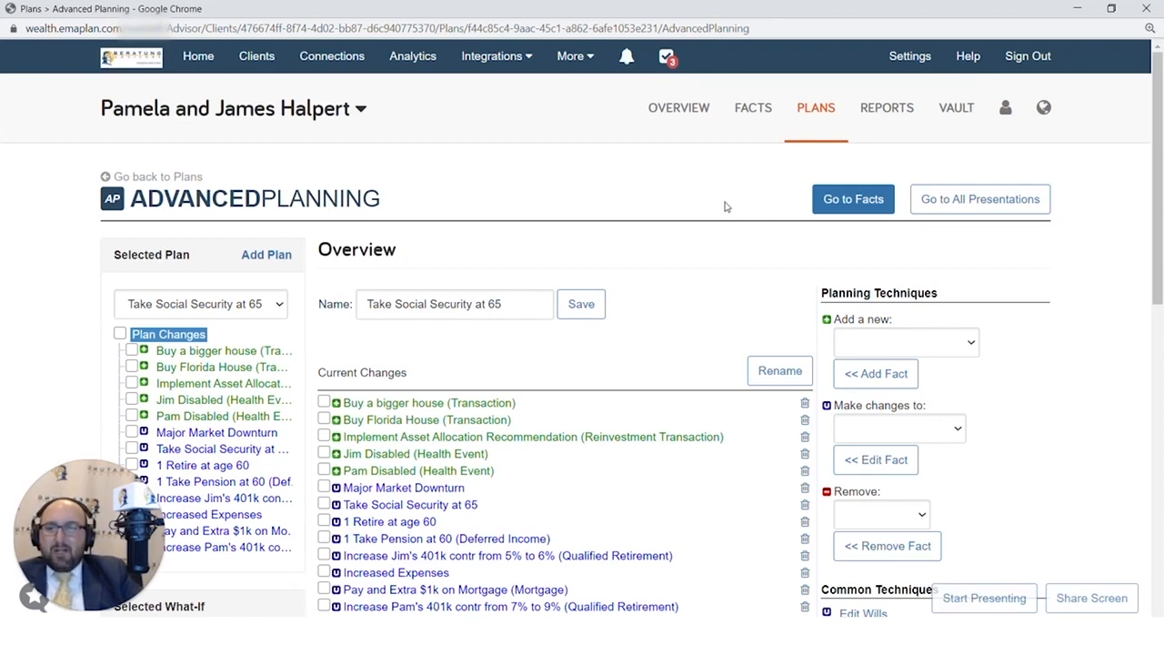
# - Go back to the plans overview, open Decision Center and select the Alternatives plan
pyautogui.click(812, 111)
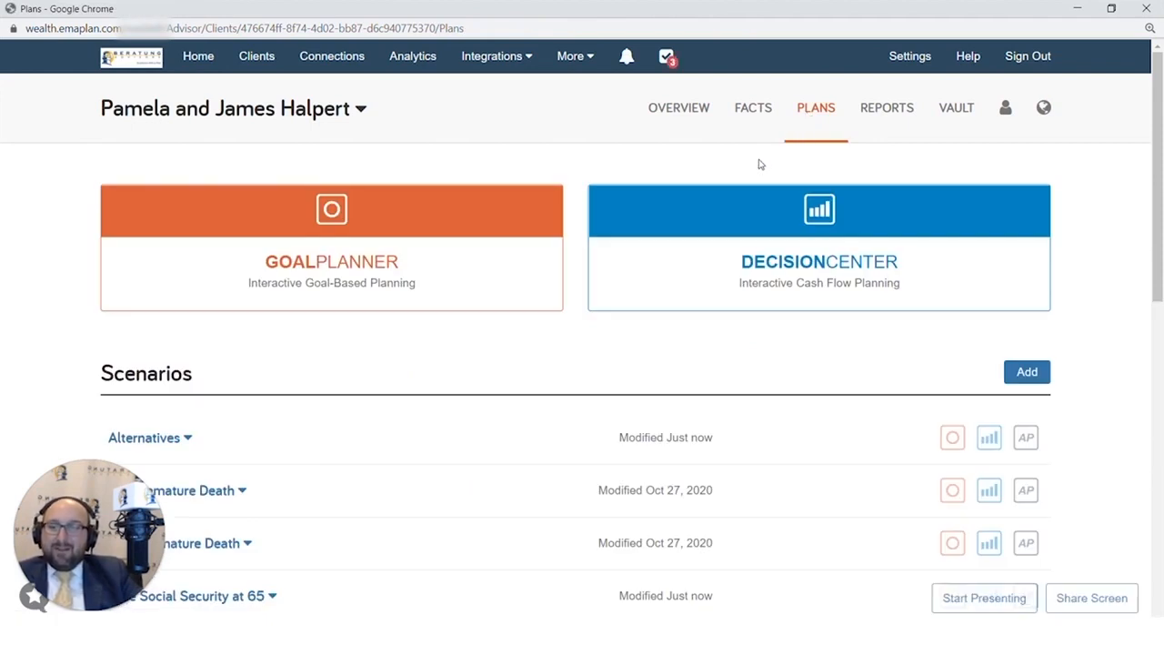
pyautogui.scroll(-1, 761, 165)
pyautogui.click(760, 165)
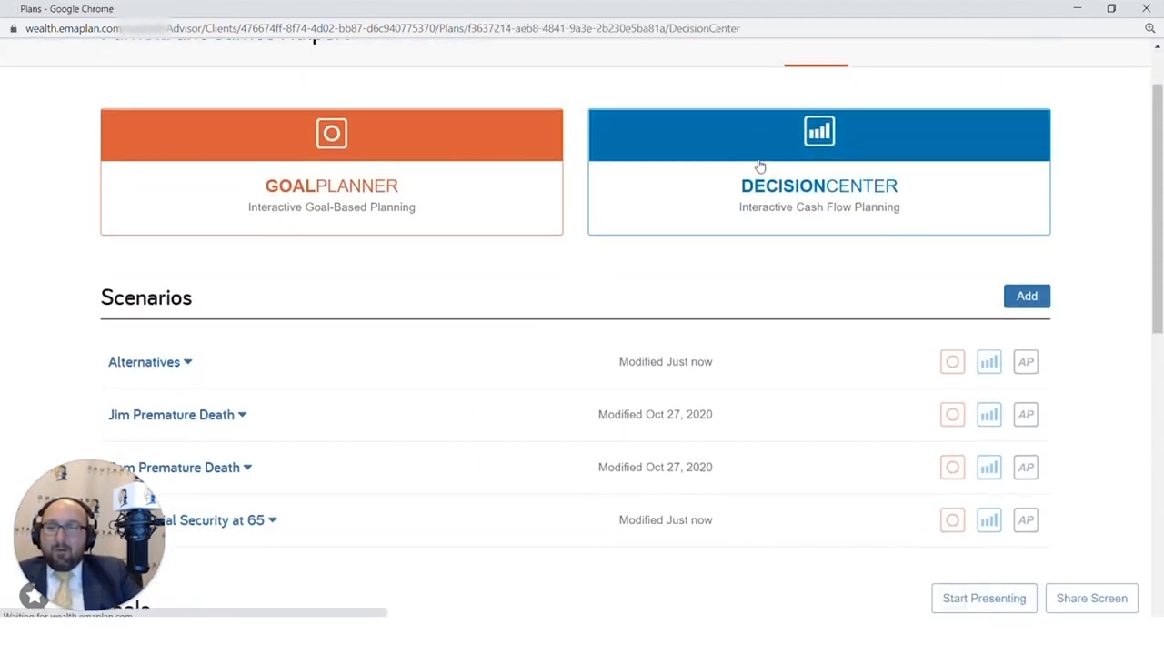
pyautogui.scroll(-3, 309, 259)
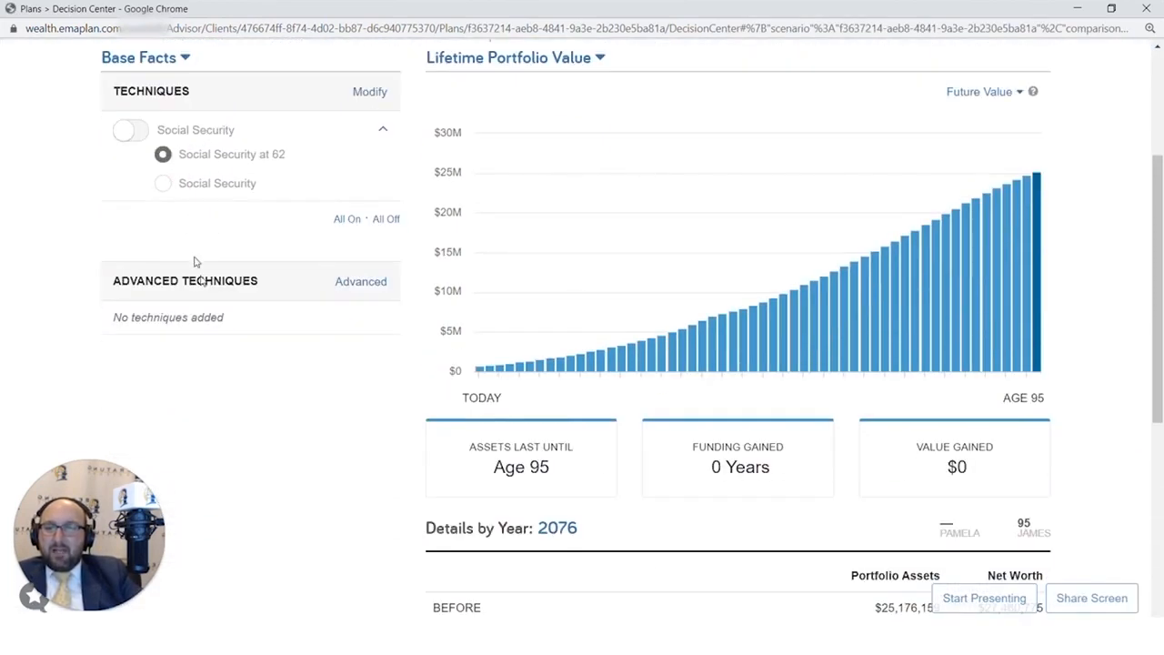
pyautogui.click(143, 57)
pyautogui.click(173, 134)
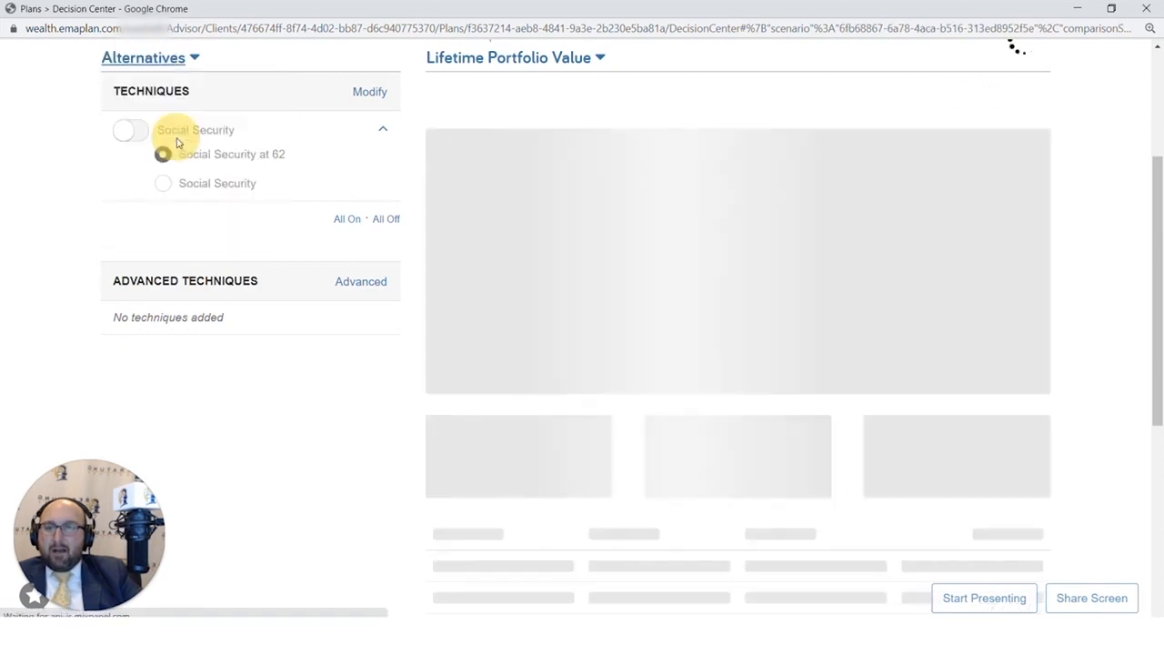
# - Switch on the "Take Social Security at 62" advanced technique in the Alternatives plan
pyautogui.scroll(-5, 146, 326)
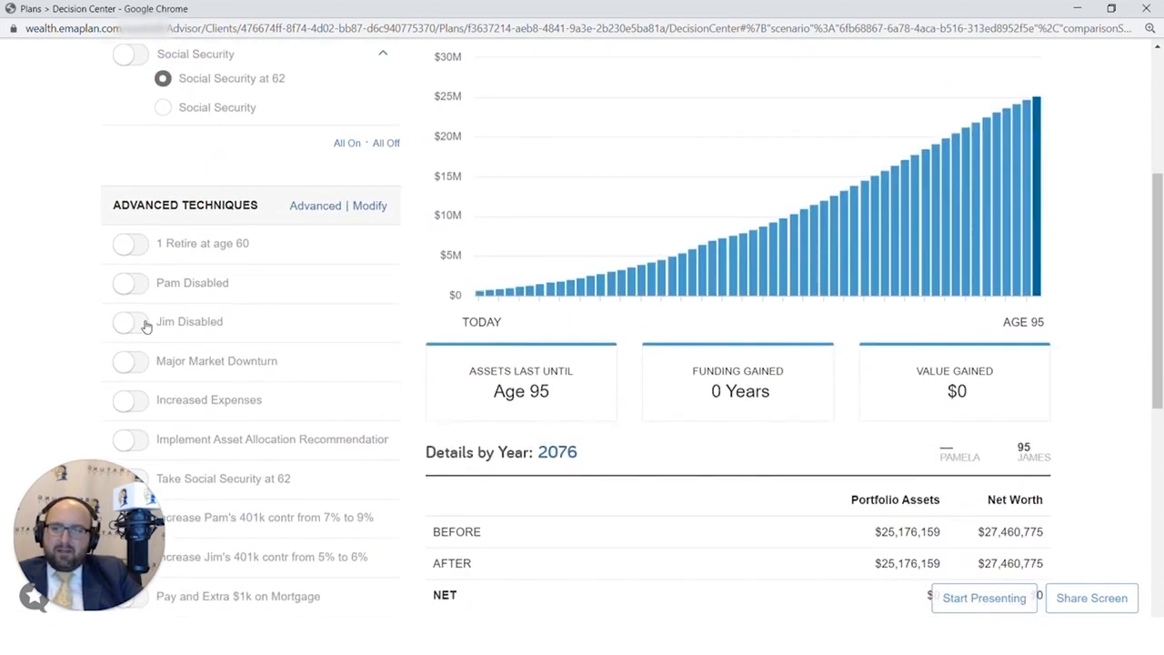
pyautogui.scroll(1, 146, 325)
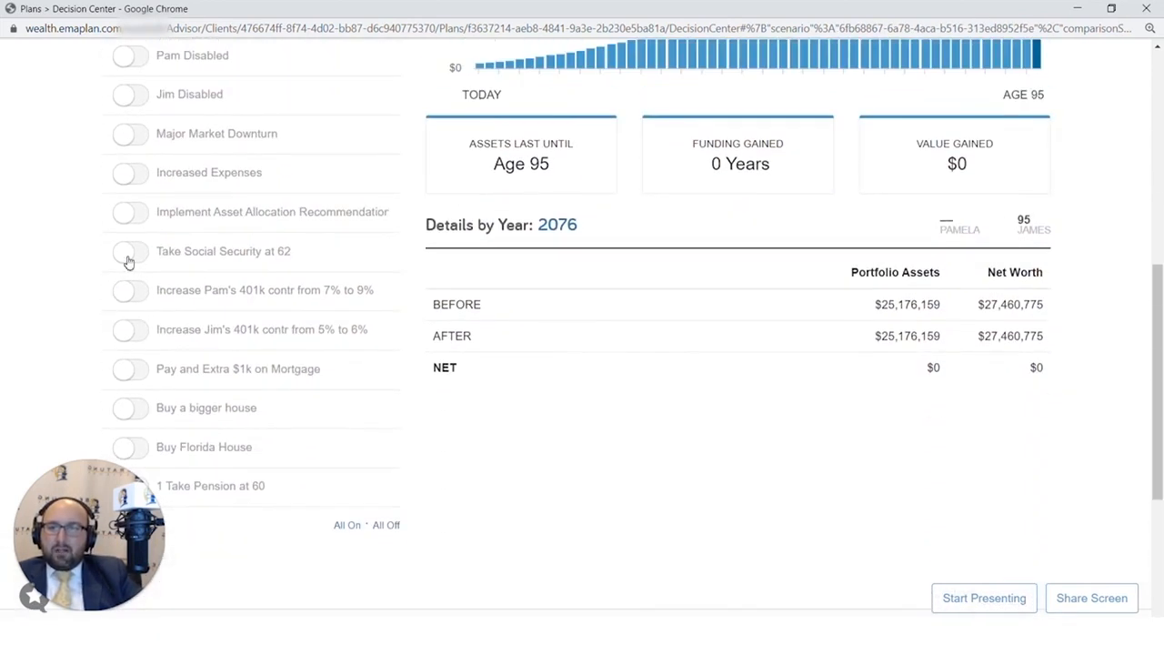
pyautogui.click(124, 255)
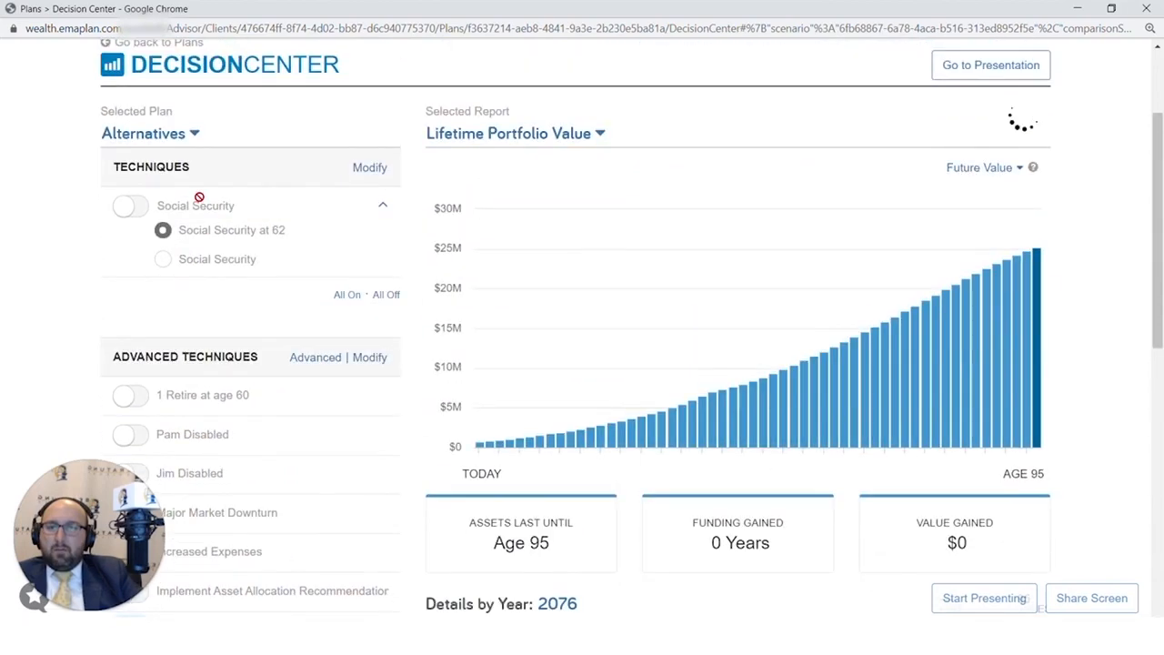
# - Change the selected Decision Center plan to Base Facts and from there to "Take Social Security at 65"
pyautogui.click(167, 138)
pyautogui.click(166, 173)
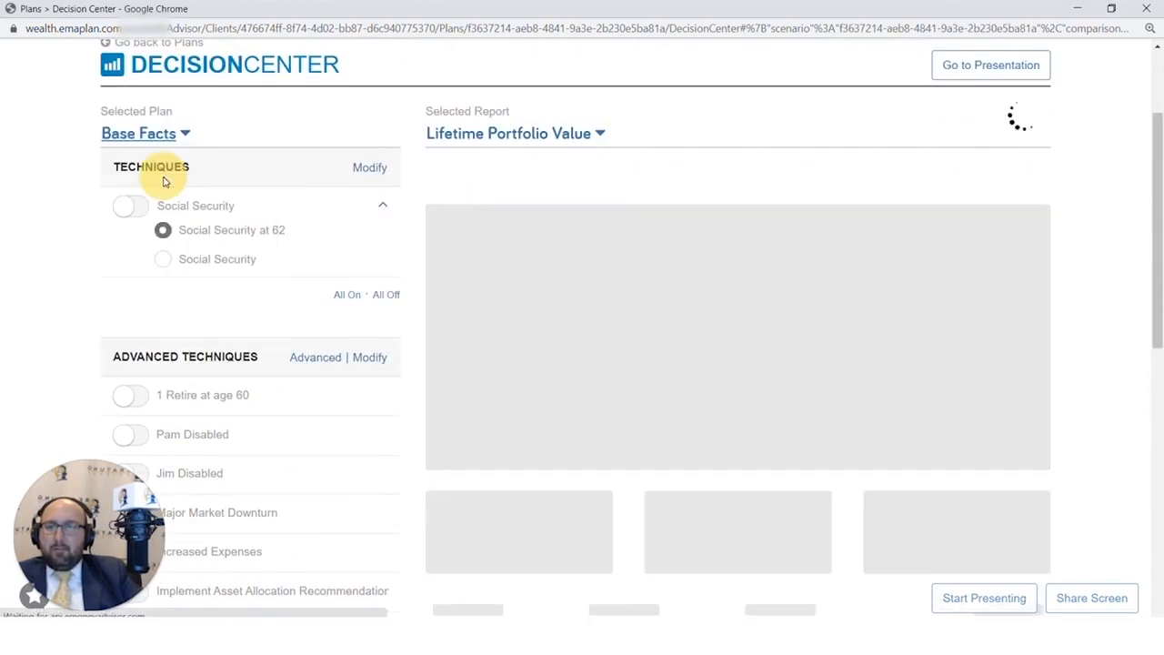
pyautogui.click(182, 145)
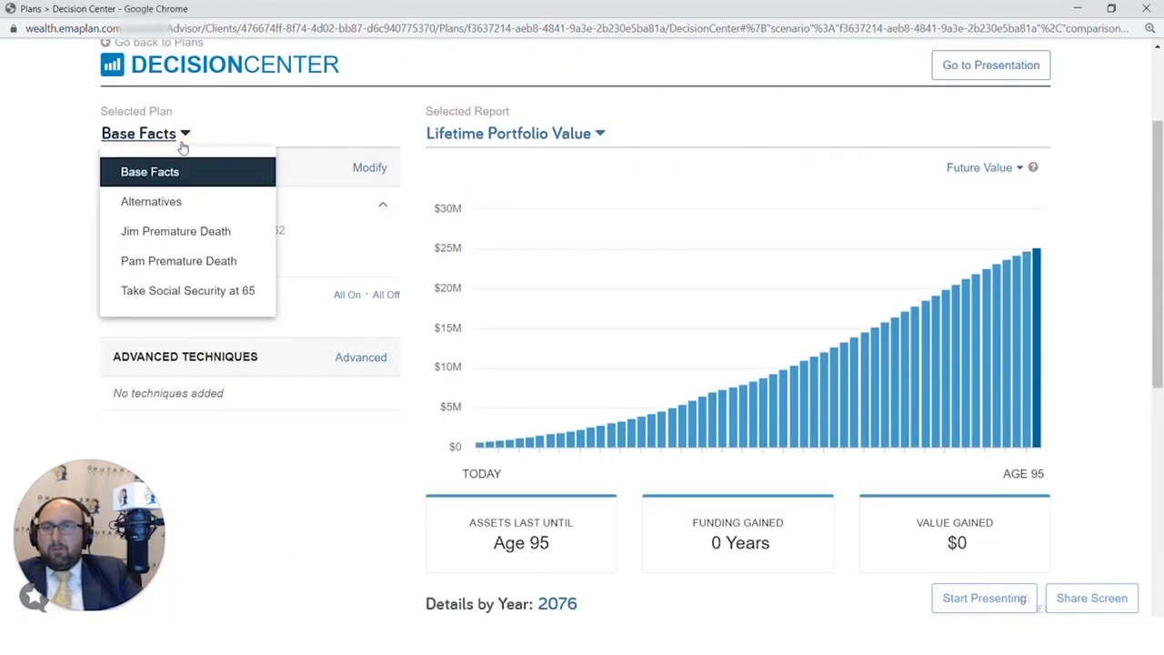
pyautogui.click(187, 290)
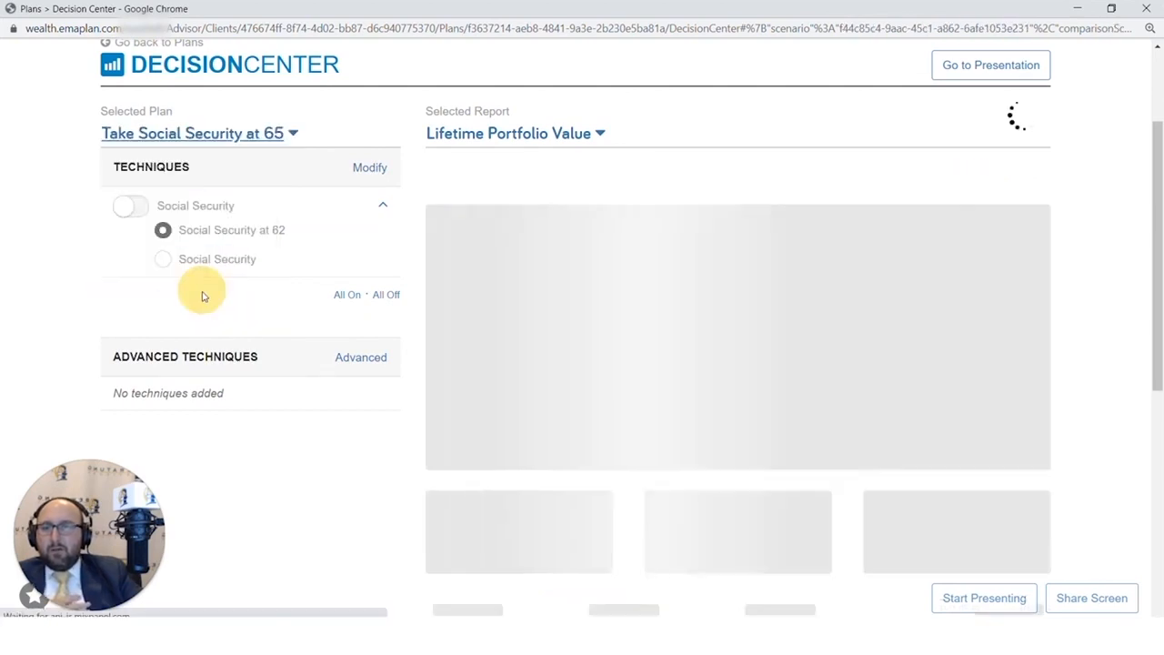
# - Switch on the "Take Social Security at 65" advanced technique and view its effect on the Lifetime Portfolio Value report
pyautogui.scroll(-5, 203, 297)
pyautogui.scroll(1, 144, 227)
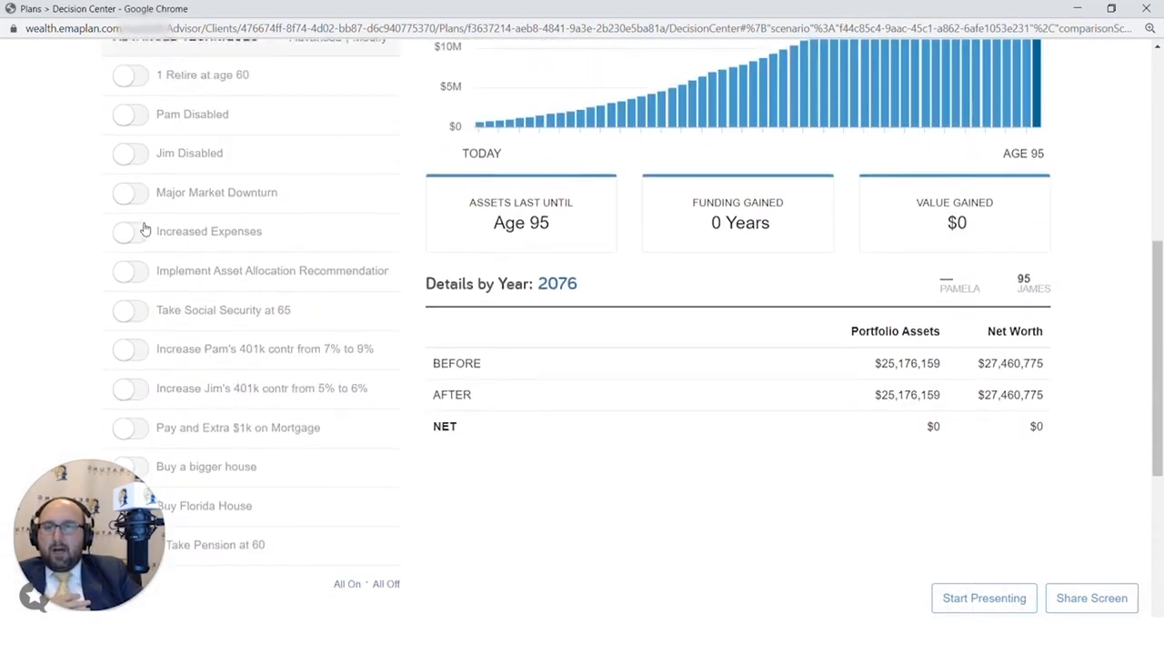
pyautogui.click(125, 327)
pyautogui.scroll(-2, 287, 364)
pyautogui.scroll(3, 228, 291)
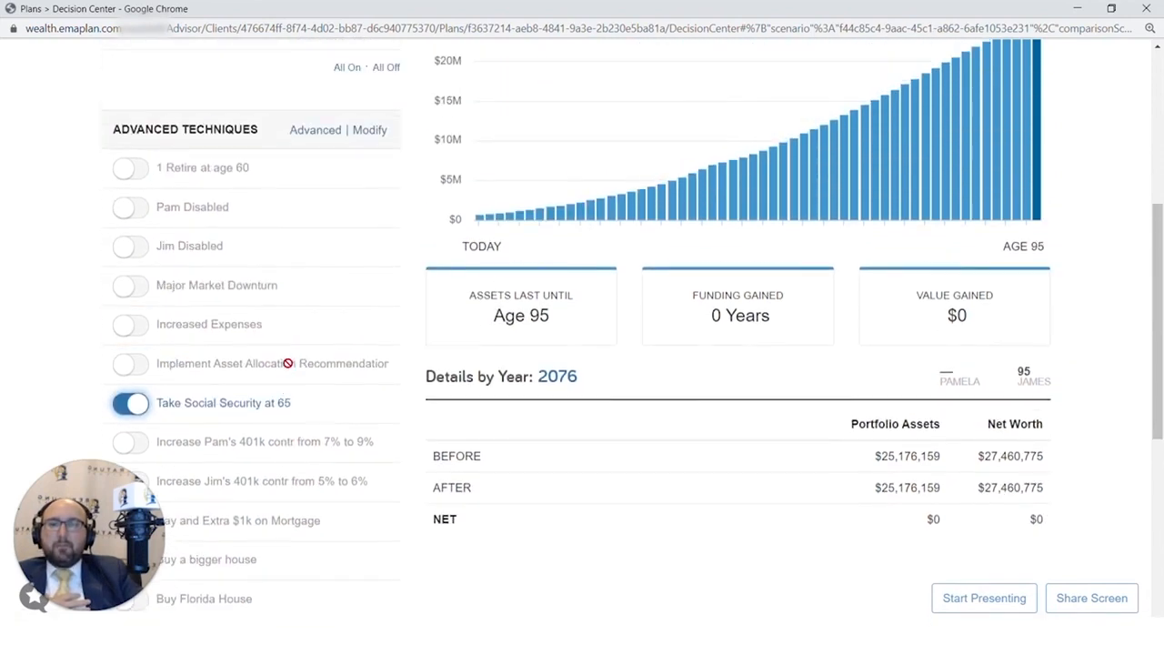
pyautogui.scroll(3, 496, 333)
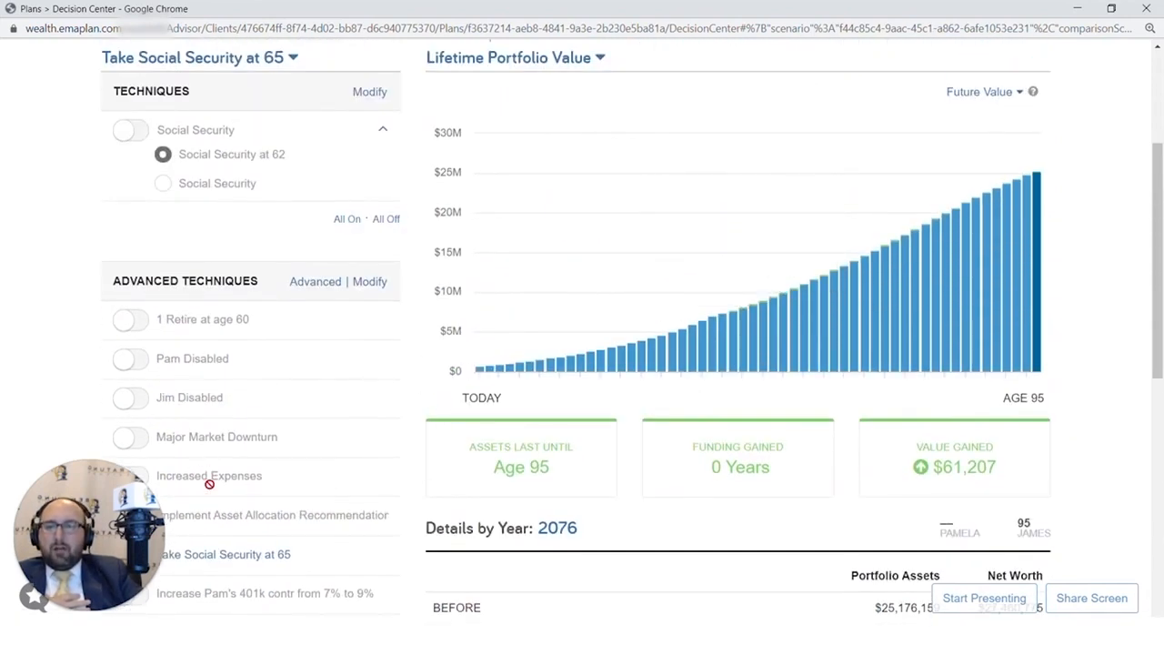
pyautogui.scroll(5, 209, 484)
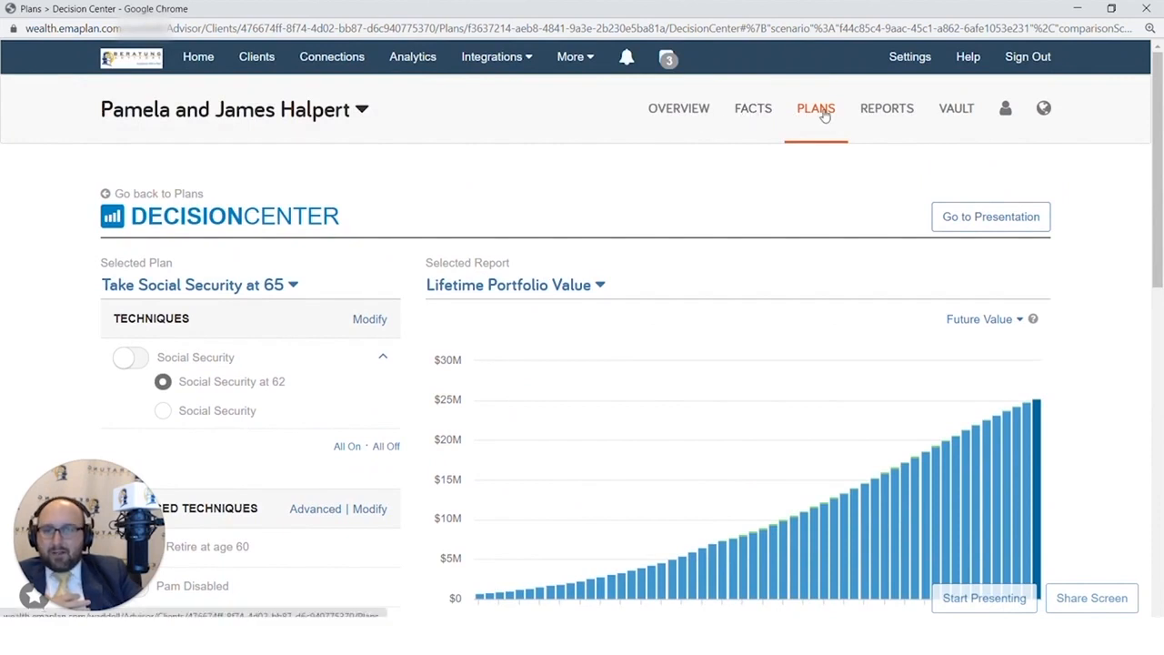
# - Open Goal Planner from the plans overview and delete the premature death scenario compared with the current situation
pyautogui.click(823, 116)
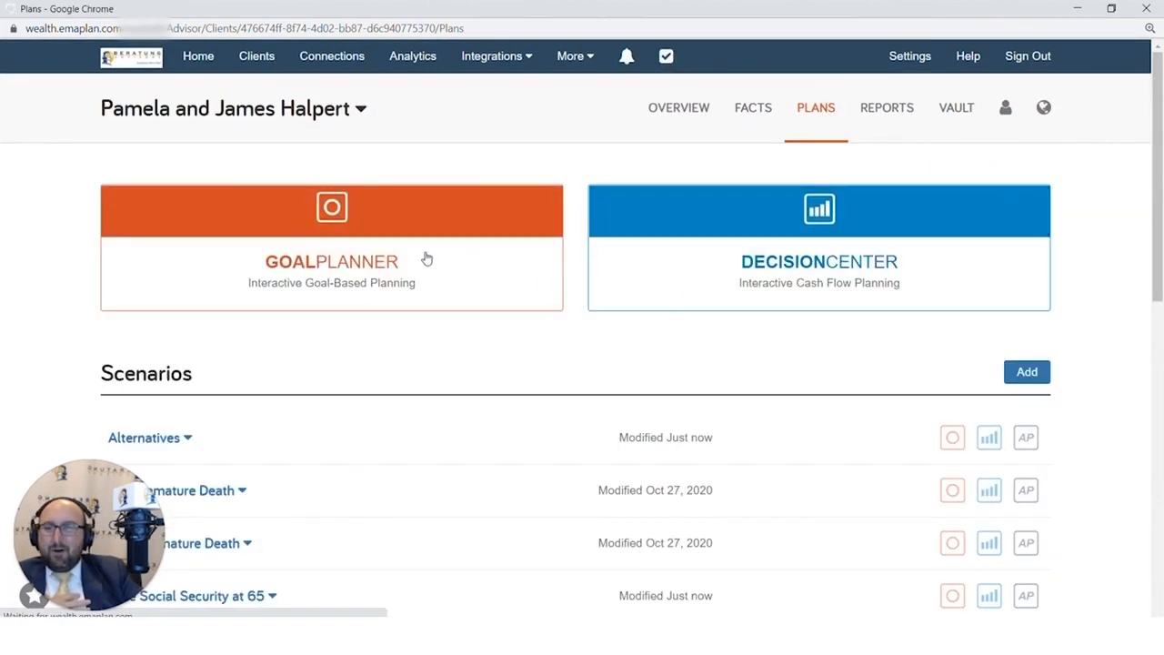
pyautogui.click(425, 256)
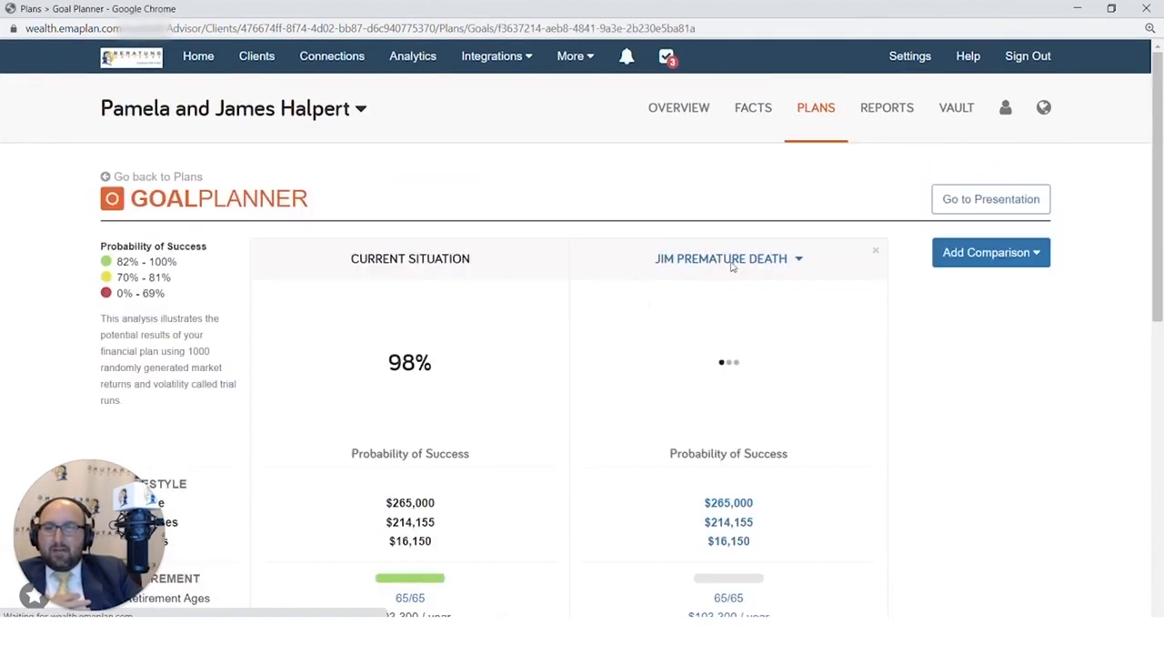
pyautogui.click(801, 260)
pyautogui.click(651, 456)
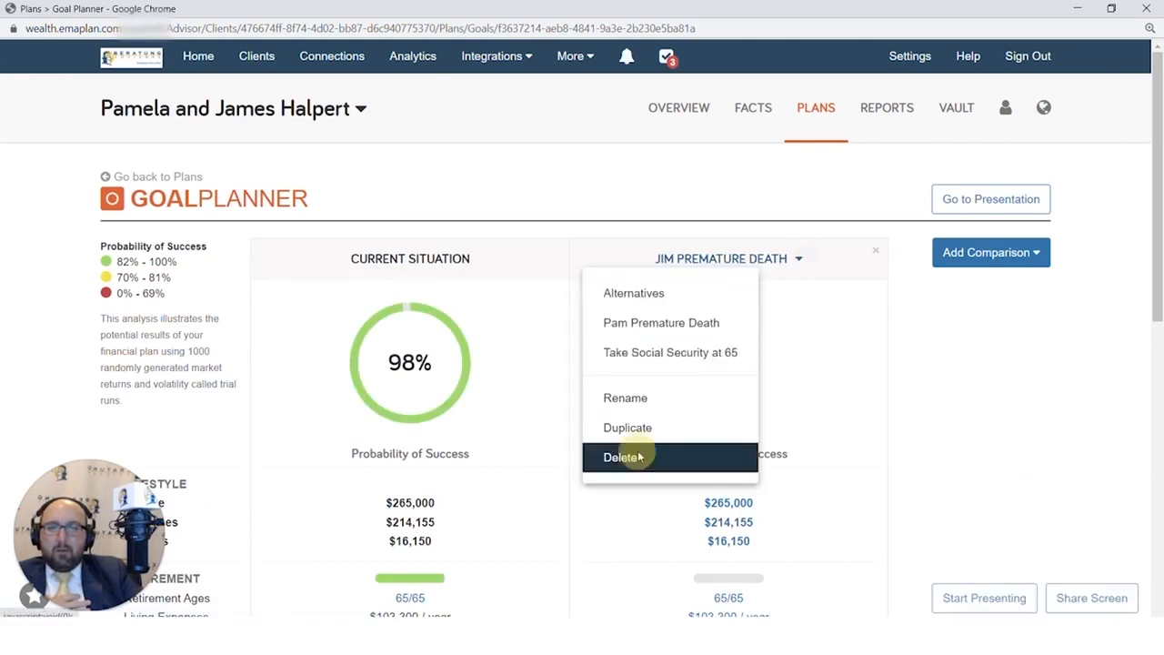
pyautogui.click(776, 247)
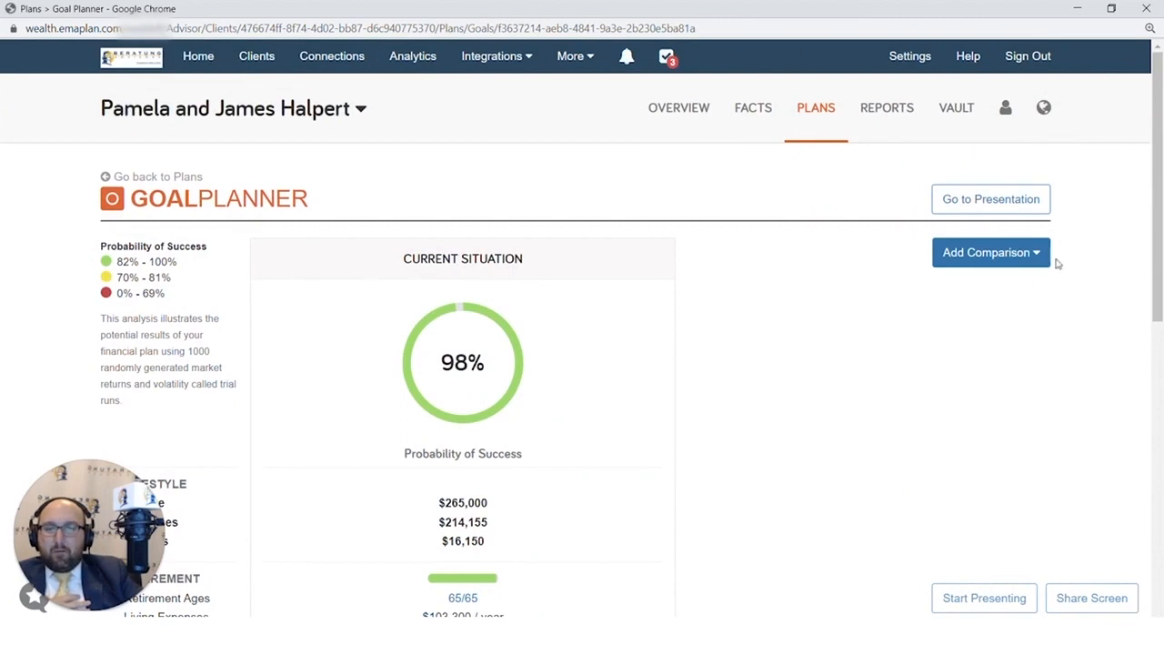
# - Add the "Take Social Security at 65" and Alternatives scenarios as comparisons and review their goals against the current situation
pyautogui.click(1032, 253)
pyautogui.click(983, 355)
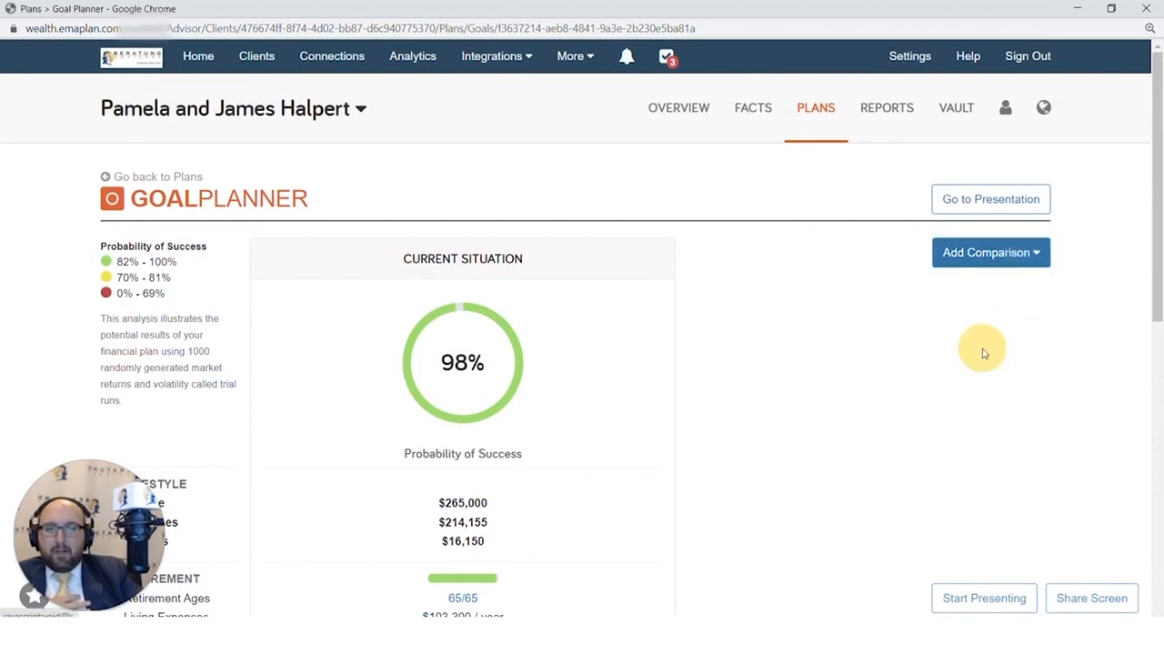
pyautogui.click(1034, 253)
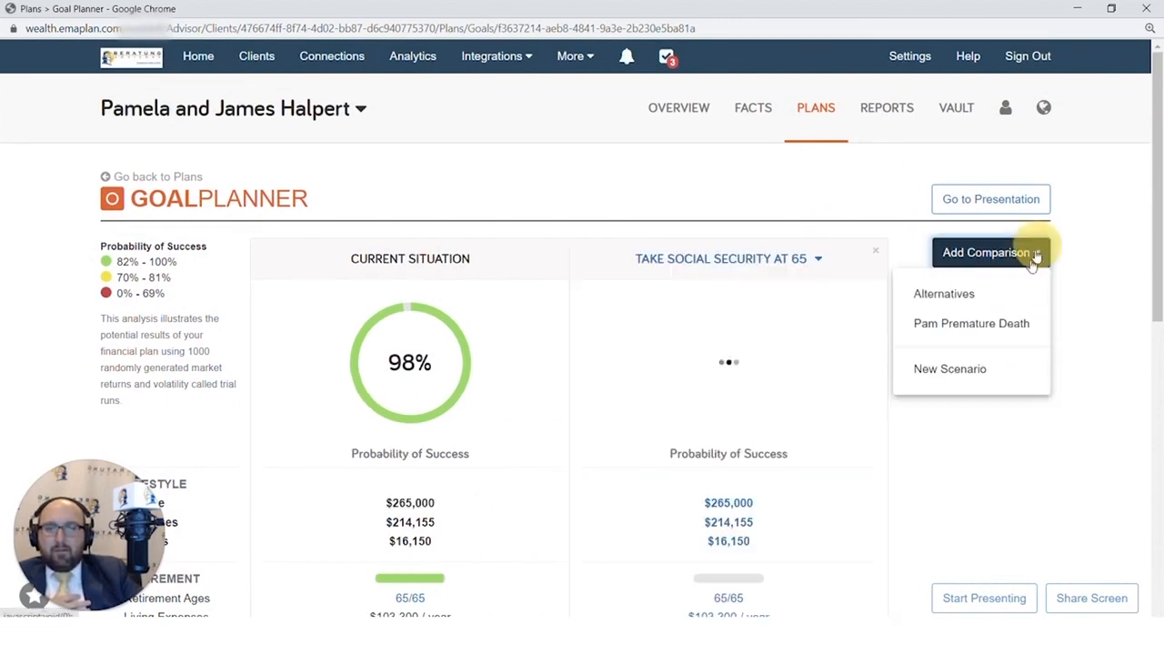
pyautogui.click(1014, 295)
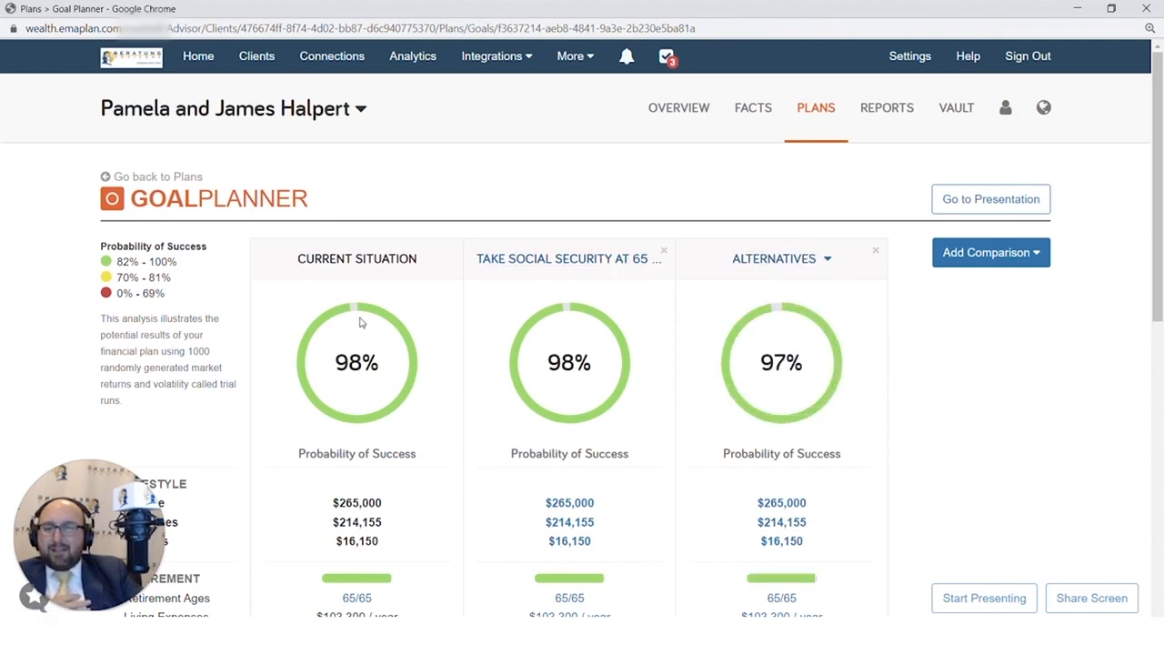
pyautogui.scroll(-3, 751, 382)
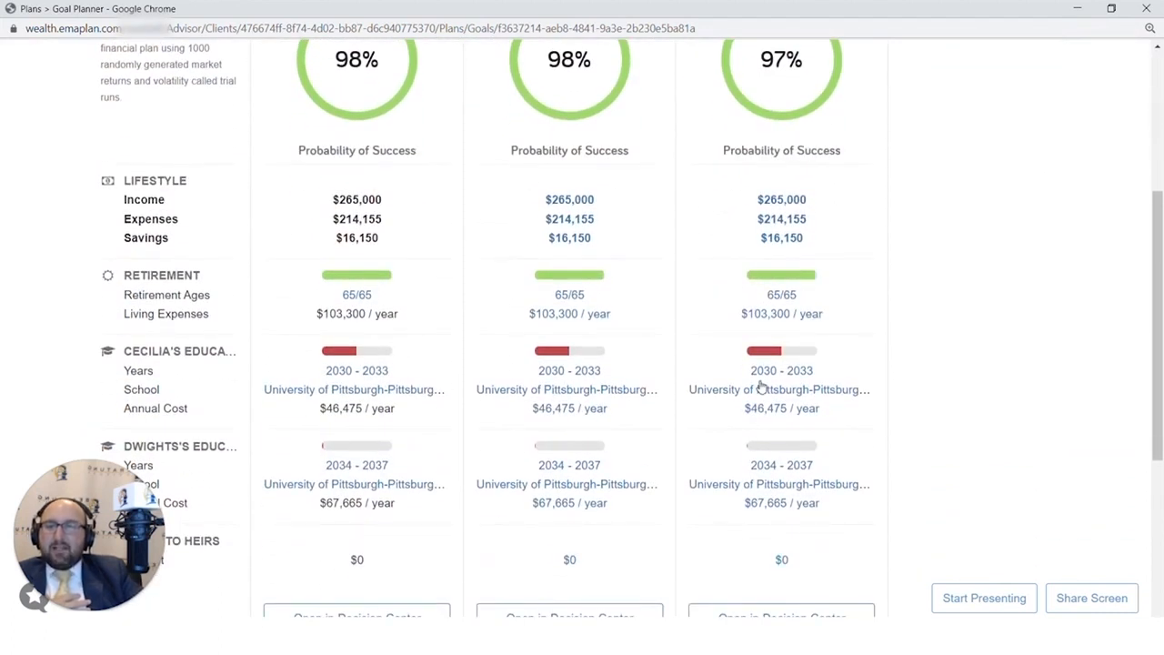
pyautogui.scroll(3, 762, 387)
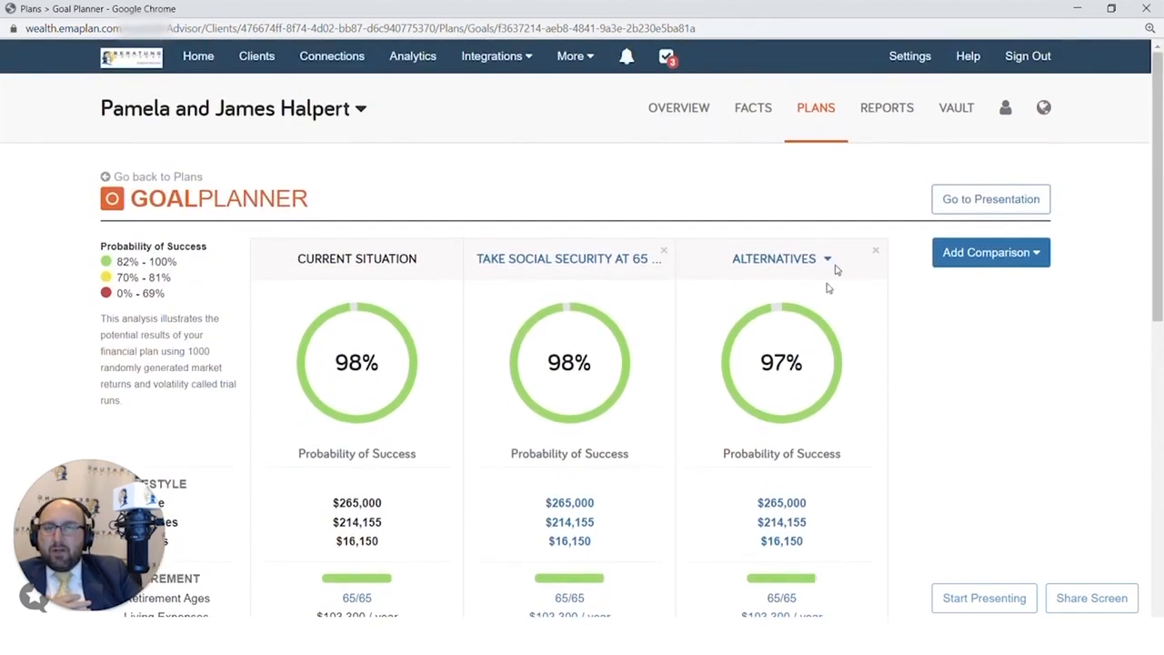
# - Go to the client's reports and open the Cash Flow report
pyautogui.click(885, 126)
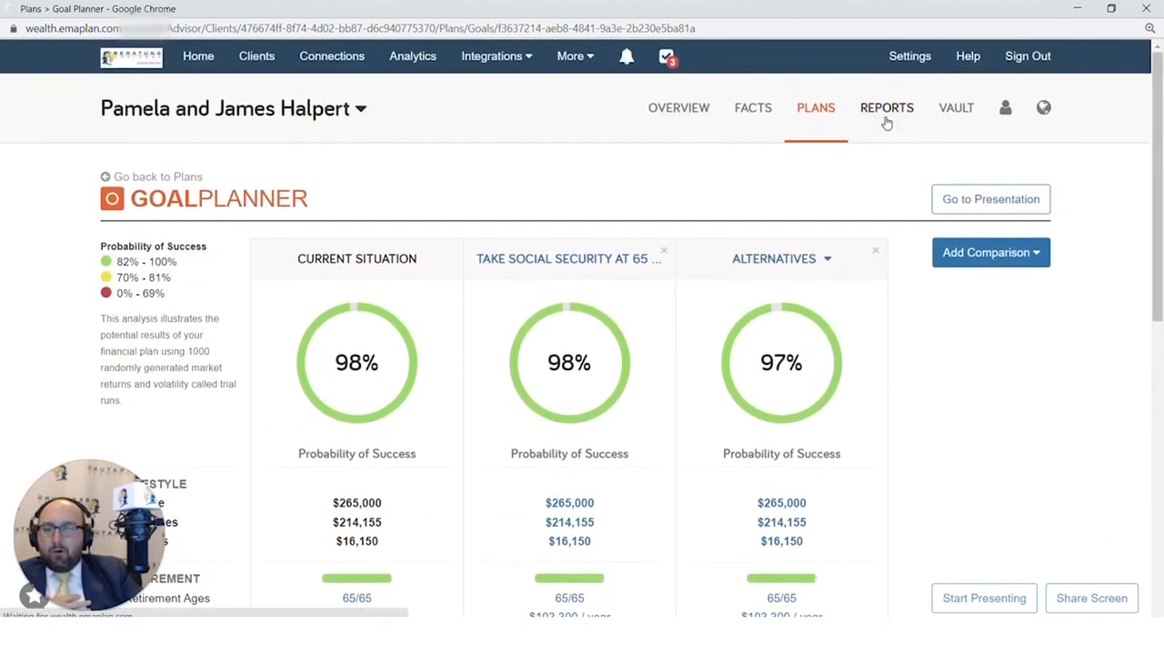
pyautogui.scroll(-2, 719, 333)
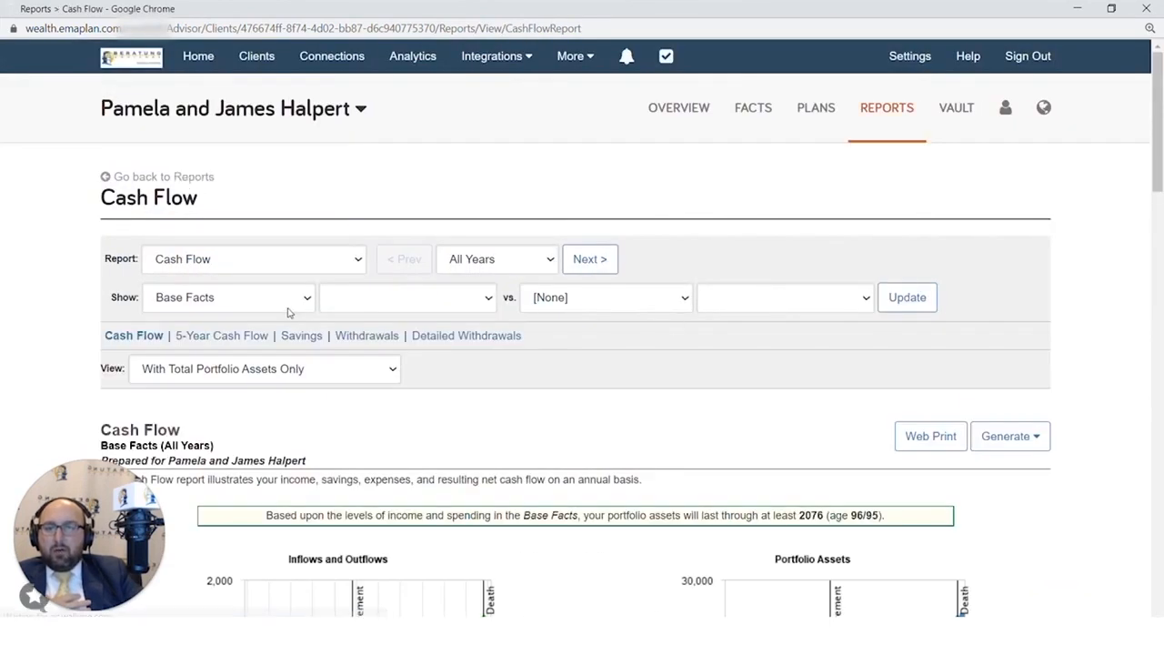
# - Compare Base Facts with the "Take Social Security at 65" scenario in the Cash Flow report and review the yearly figures
pyautogui.click(270, 297)
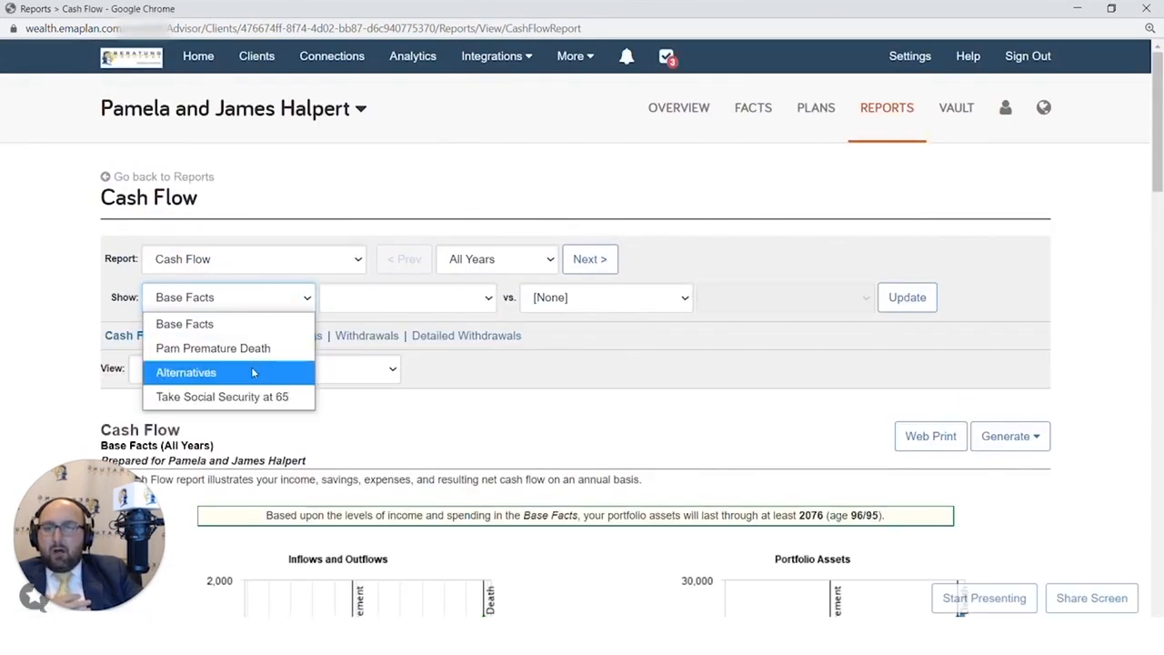
pyautogui.click(258, 329)
pyautogui.click(626, 297)
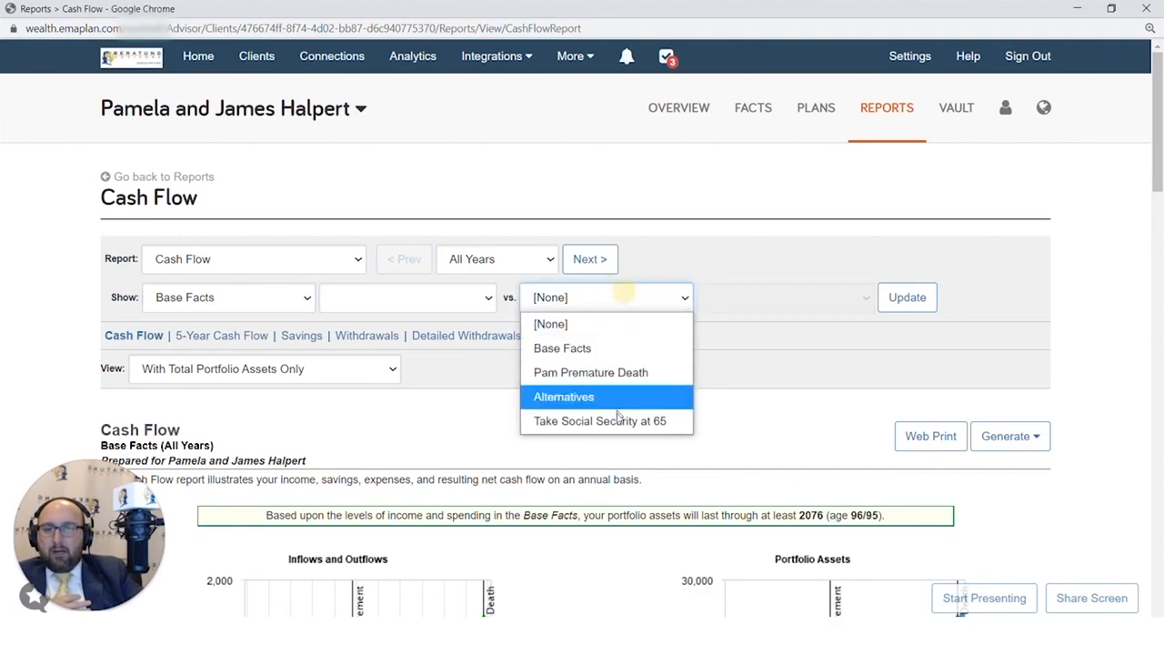
pyautogui.click(616, 416)
pyautogui.click(905, 300)
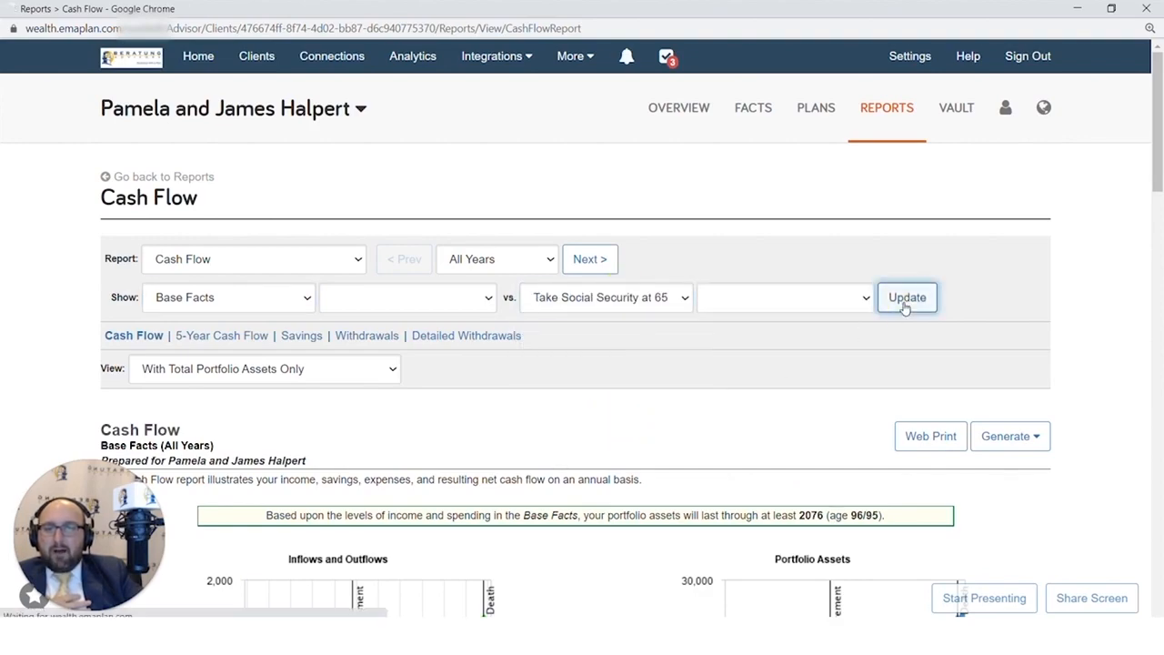
pyautogui.scroll(-10, 905, 307)
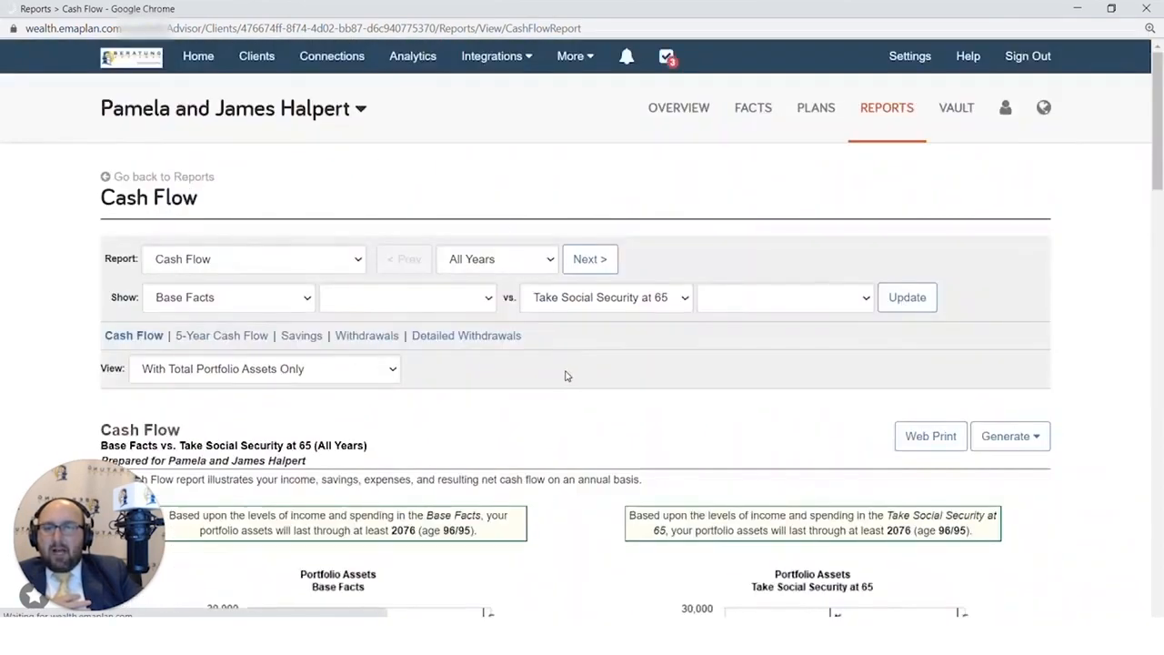
pyautogui.scroll(-10, 567, 376)
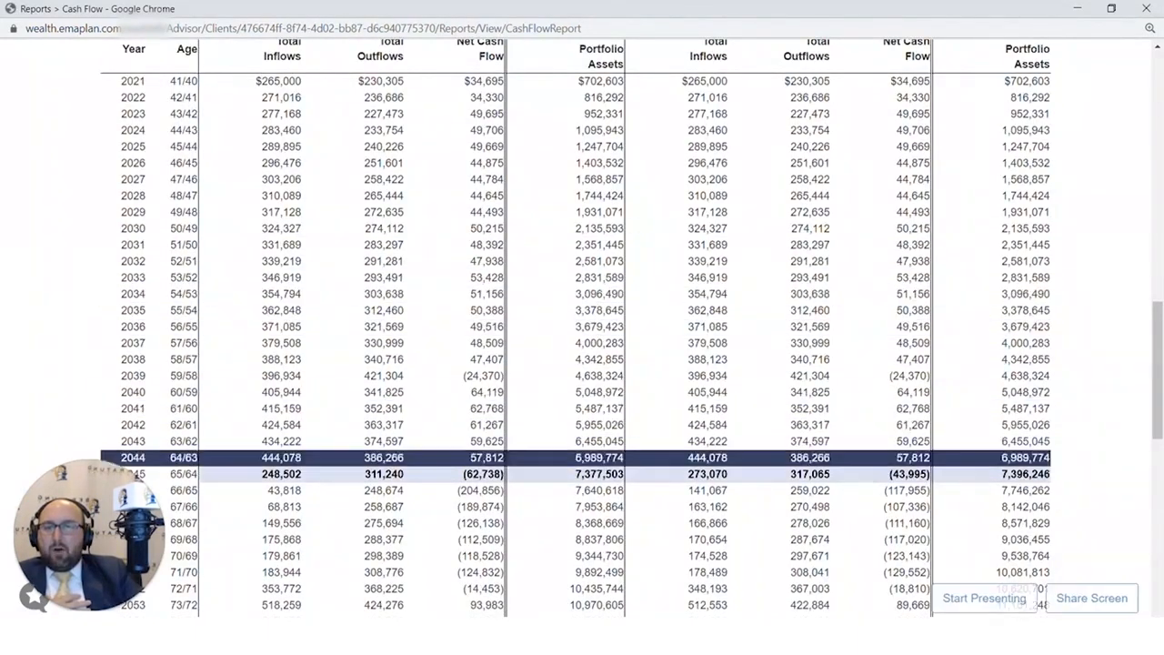
pyautogui.scroll(3, 576, 473)
pyautogui.scroll(10, 619, 454)
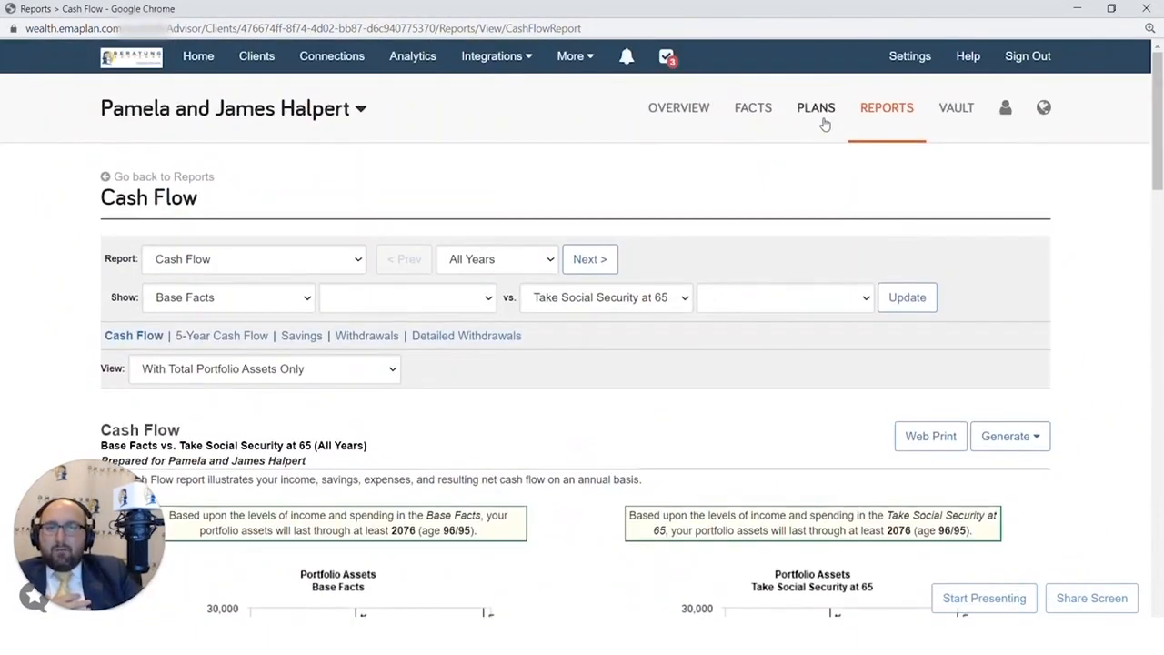
# - In Decision Center, enable the Social Security at 62 technique for the Alternatives plan and switch off its "Take Social Security at 62" advanced technique
pyautogui.click(824, 123)
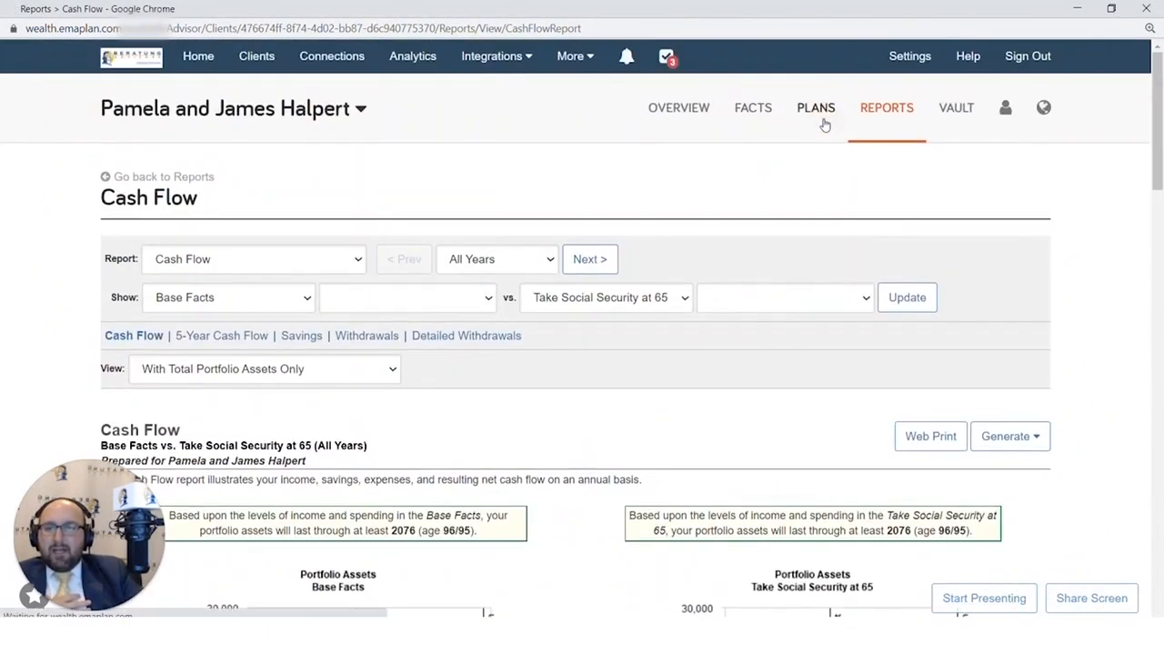
pyautogui.click(653, 273)
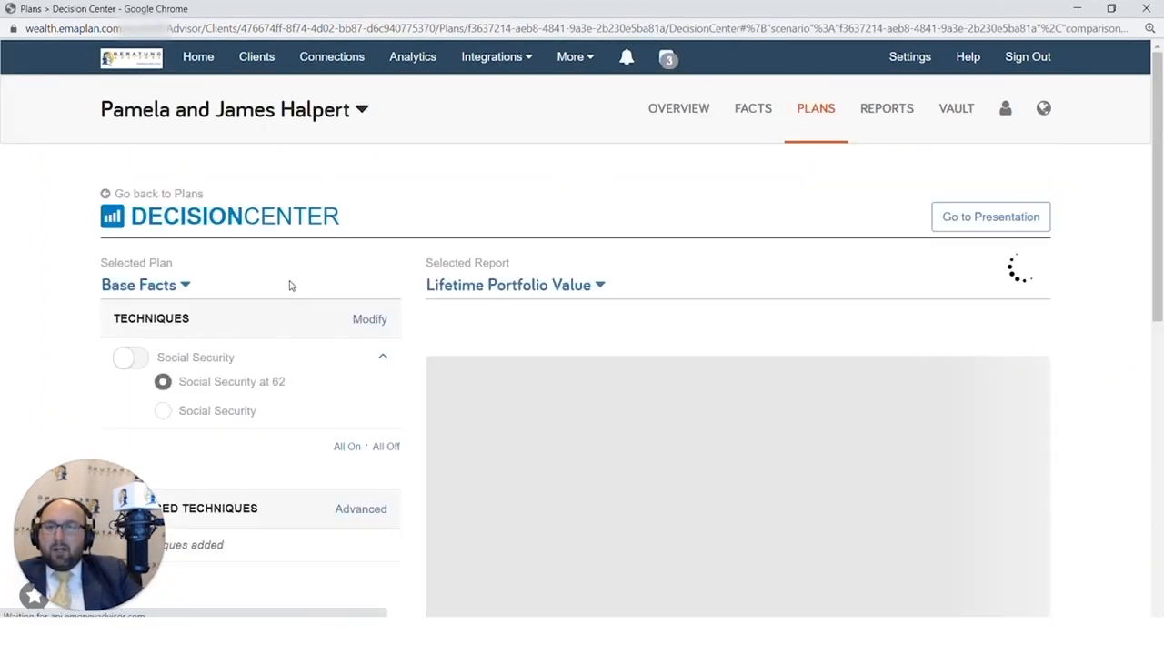
pyautogui.scroll(-2, 150, 111)
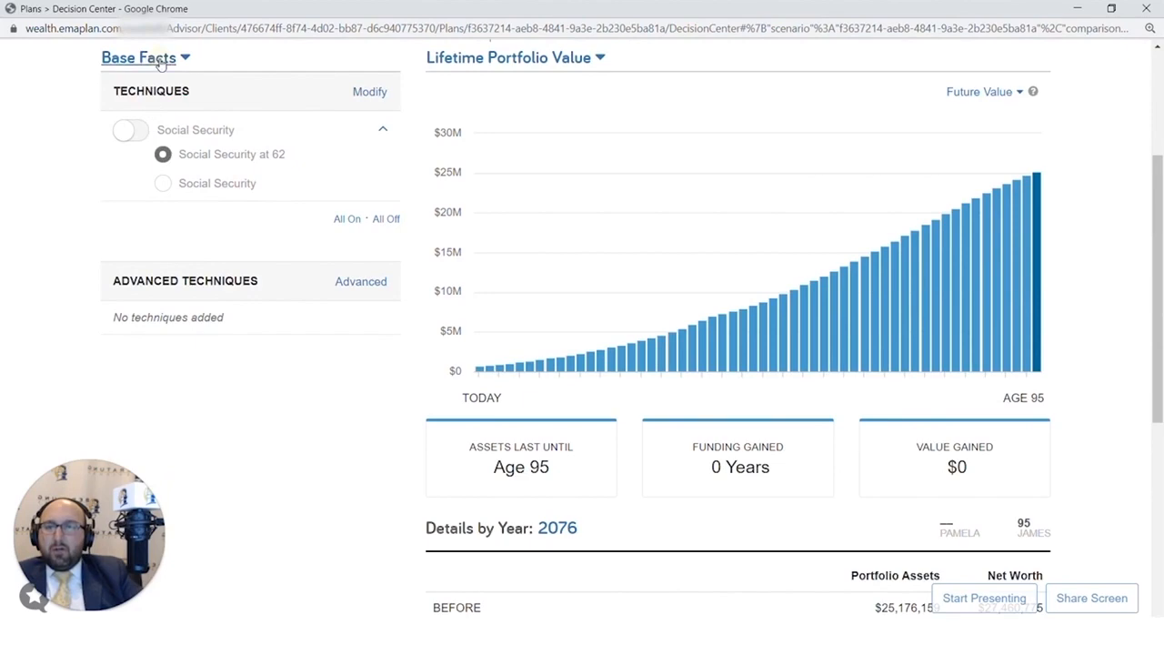
pyautogui.click(161, 60)
pyautogui.click(157, 127)
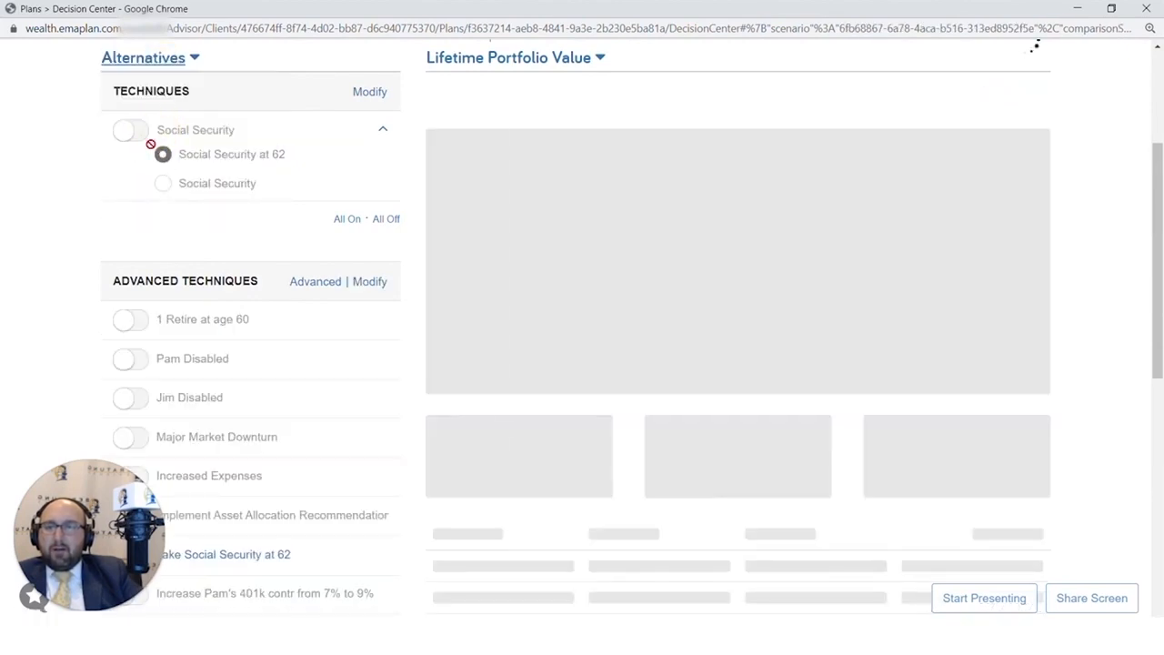
pyautogui.scroll(-5, 136, 146)
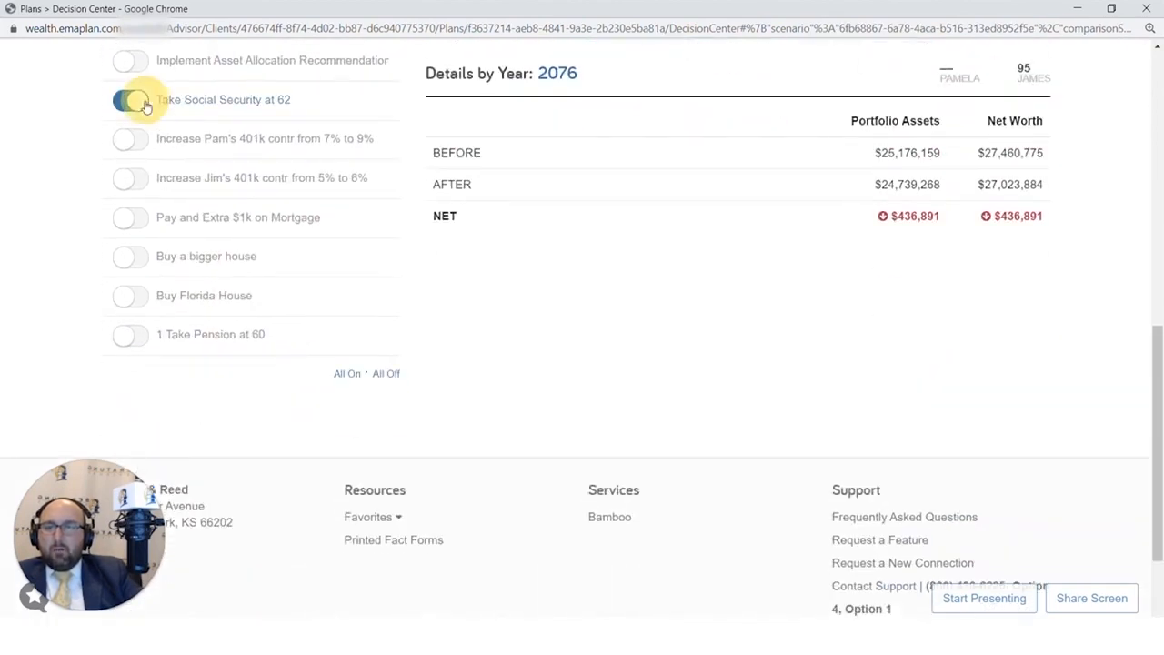
# - For the "Take Social Security at 65" plan, enable the Social Security at 62 technique and switch off the "Take Social Security at 65" advanced technique
pyautogui.click(182, 223)
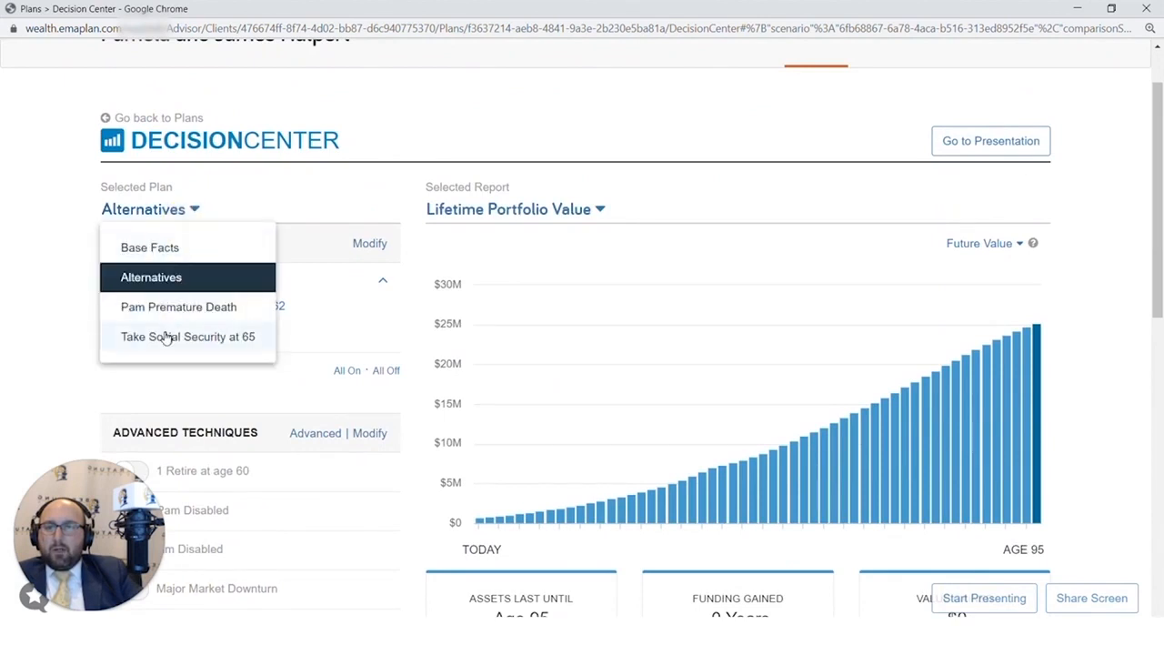
pyautogui.click(231, 333)
pyautogui.scroll(-1, 165, 300)
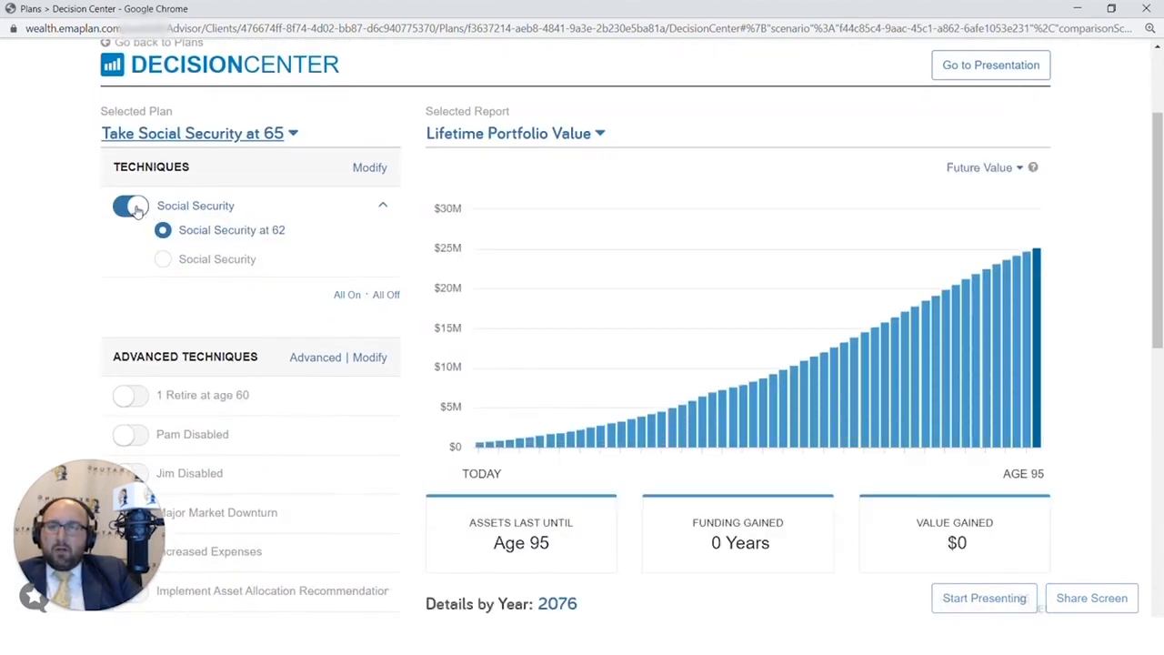
pyautogui.scroll(-3, 141, 337)
pyautogui.click(138, 332)
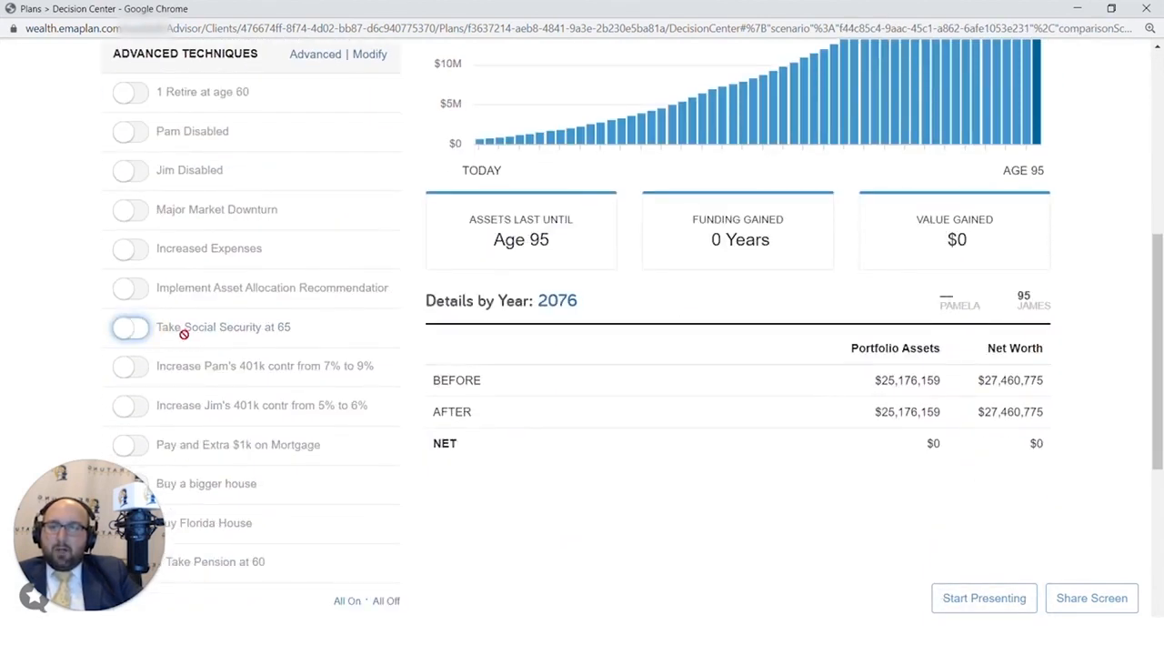
# - Return to the plans overview, open Goal Planner and review the current situation against the "Take Social Security at 65" and Alternatives scenarios
pyautogui.click(762, 110)
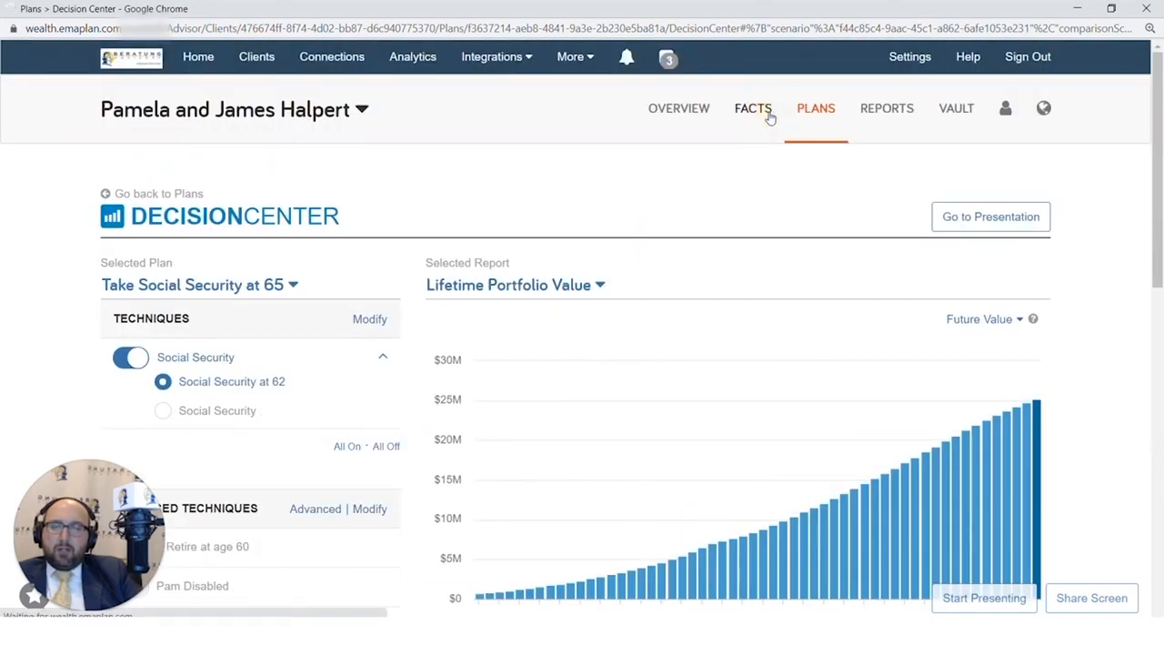
pyautogui.click(802, 131)
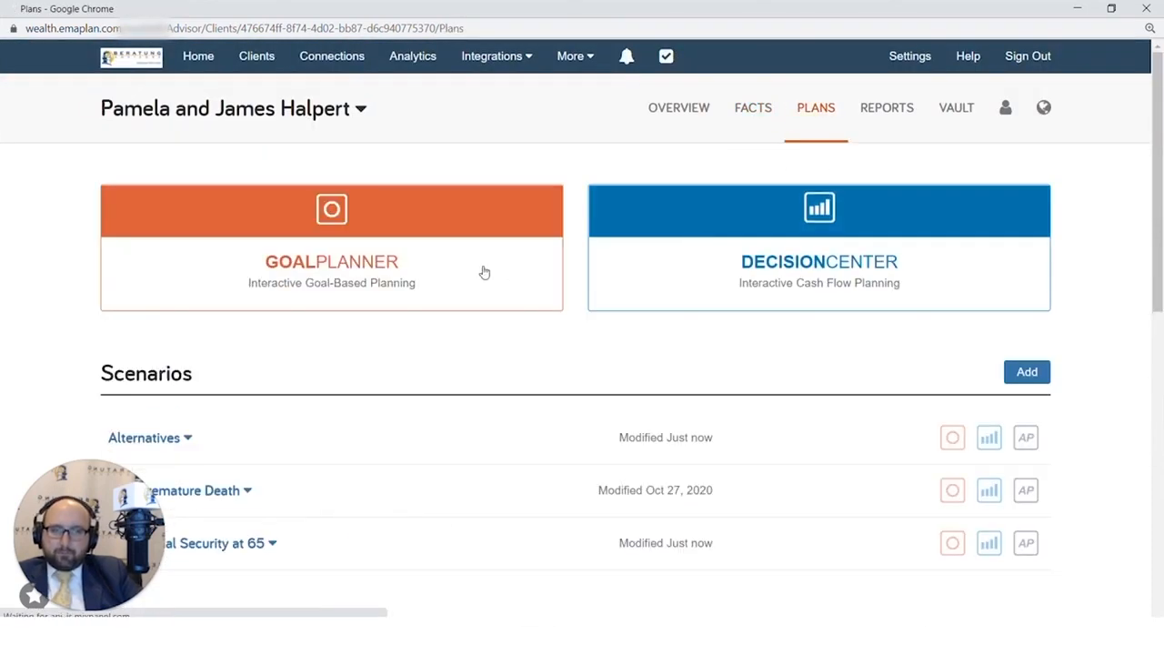
pyautogui.click(518, 265)
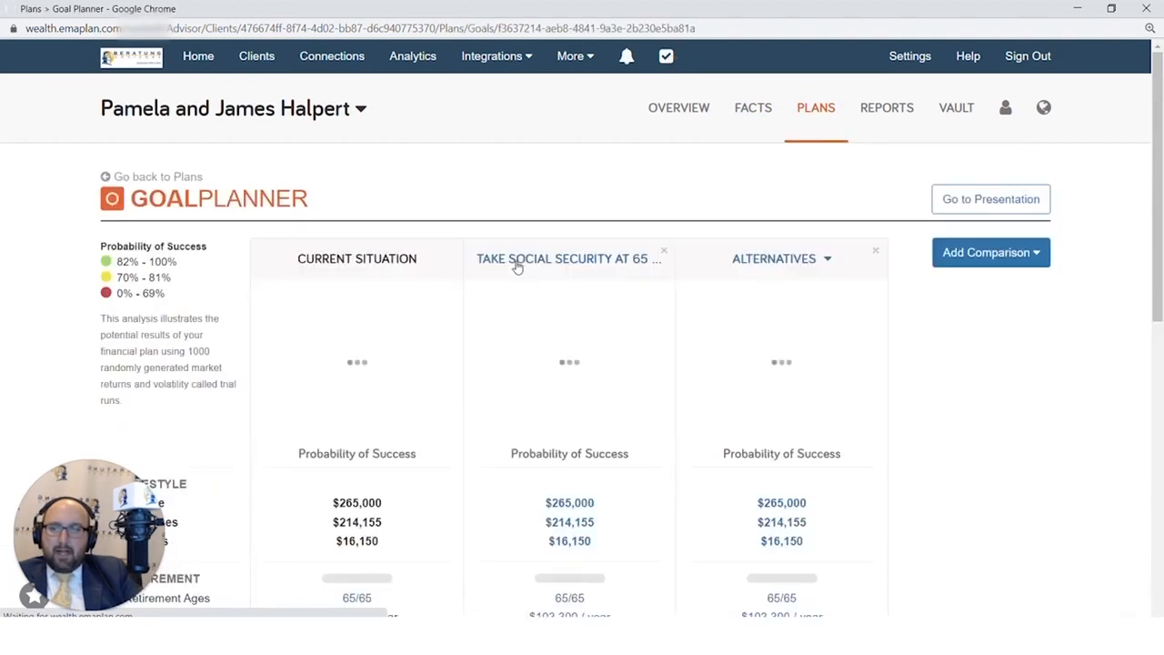
pyautogui.scroll(-2, 751, 358)
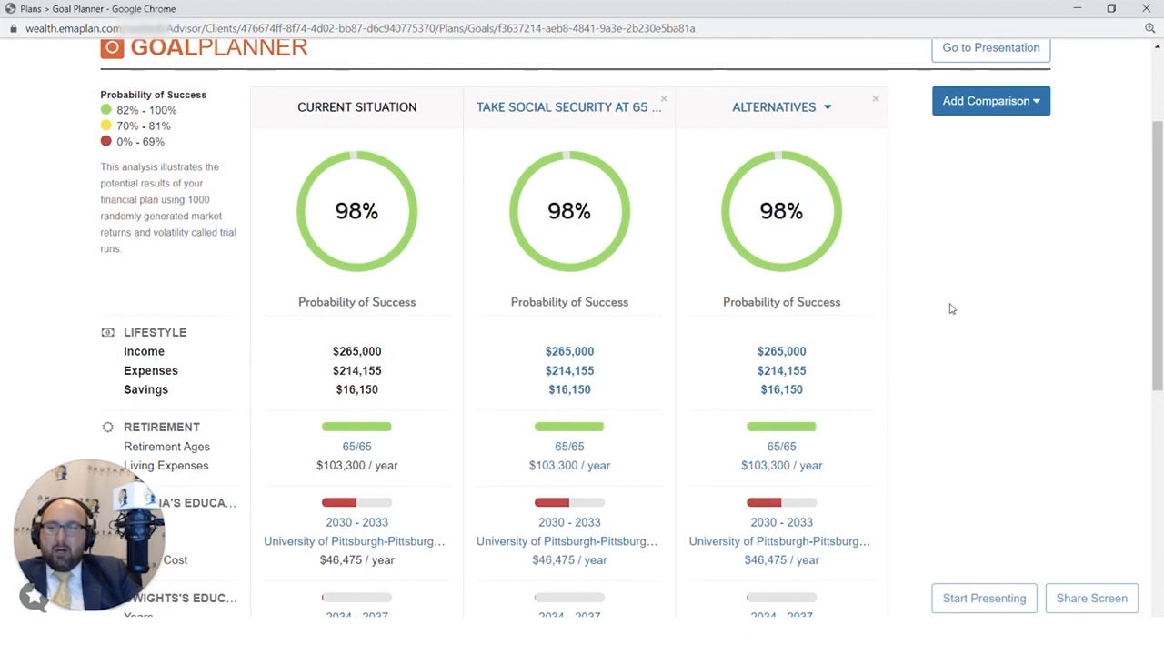
pyautogui.scroll(2, 951, 309)
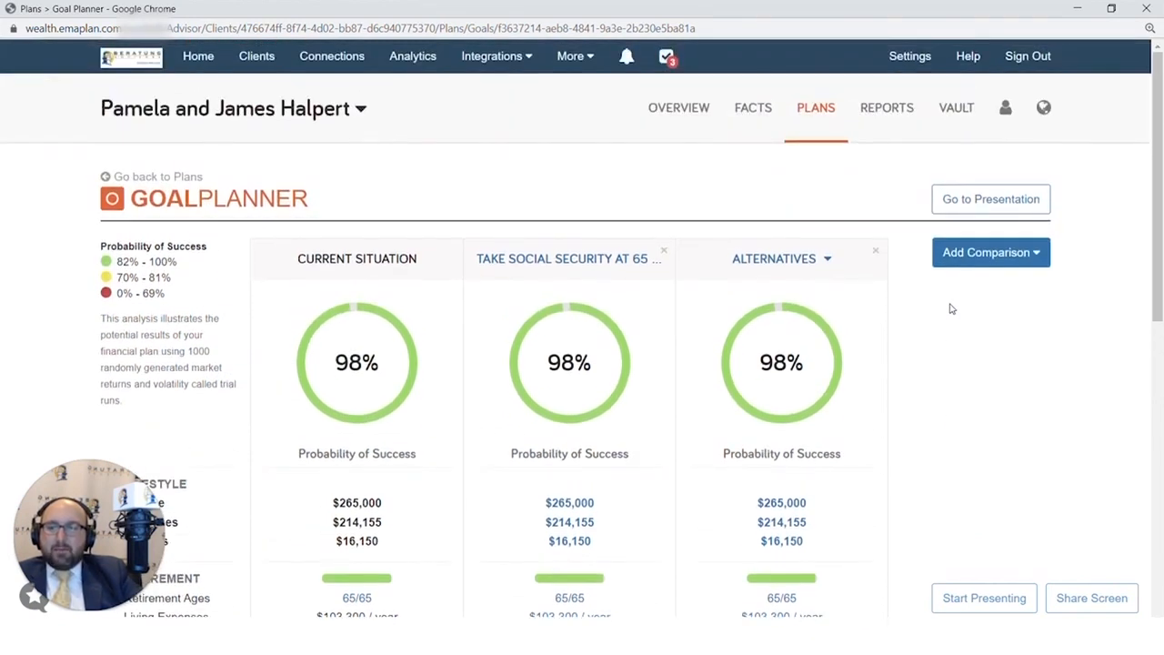